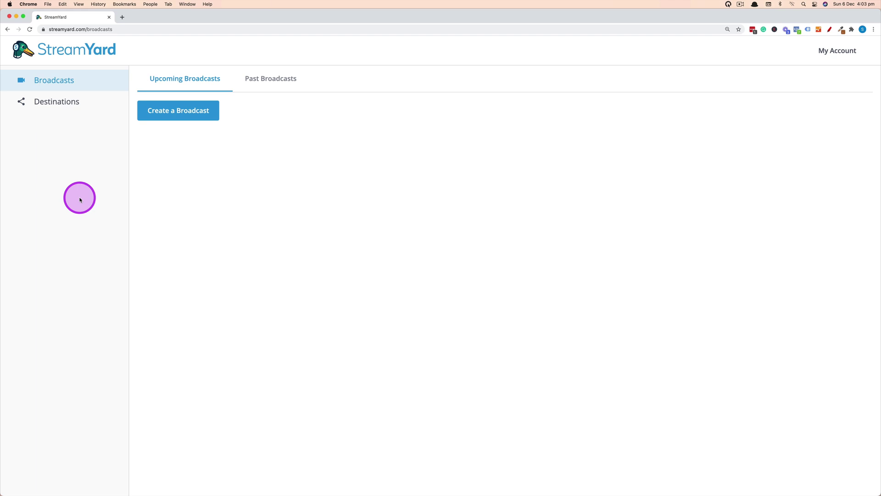
- Add a Facebook Page destination by connecting The Thriving Creator page
{"action": "left_click", "coordinate": [112, 102]}
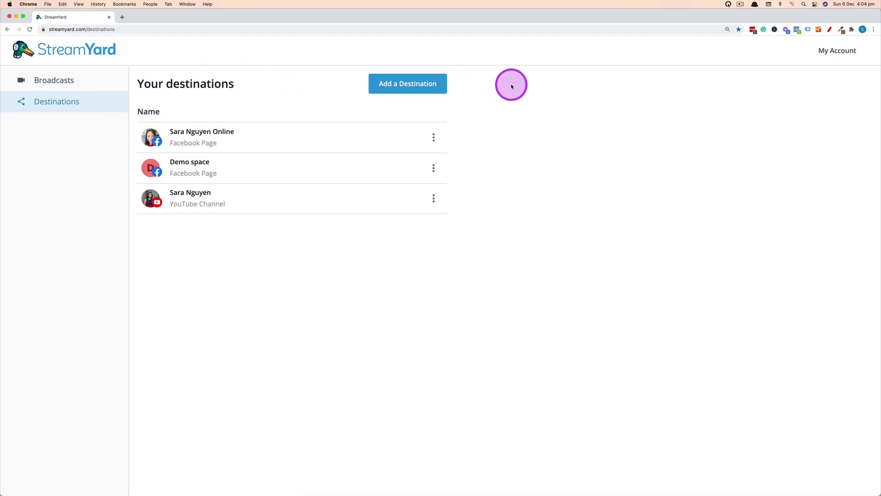
{"action": "left_click", "coordinate": [420, 83]}
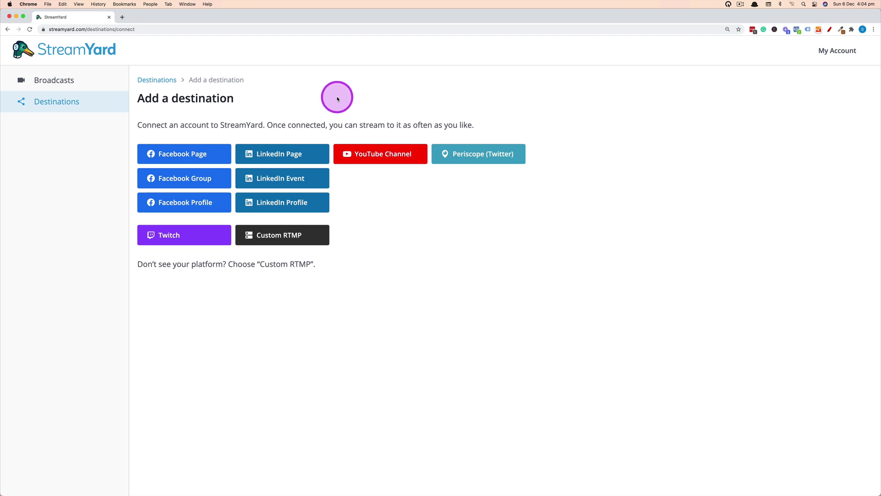
{"action": "left_click", "coordinate": [217, 152]}
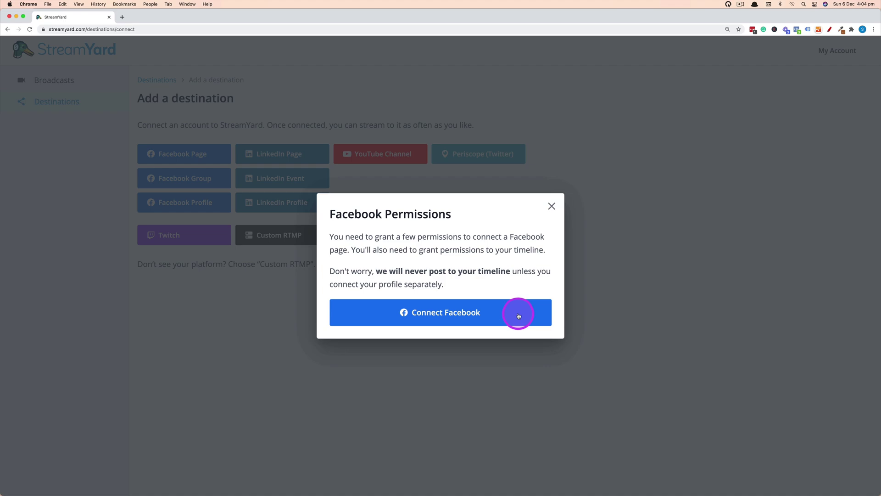
{"action": "left_click", "coordinate": [518, 316]}
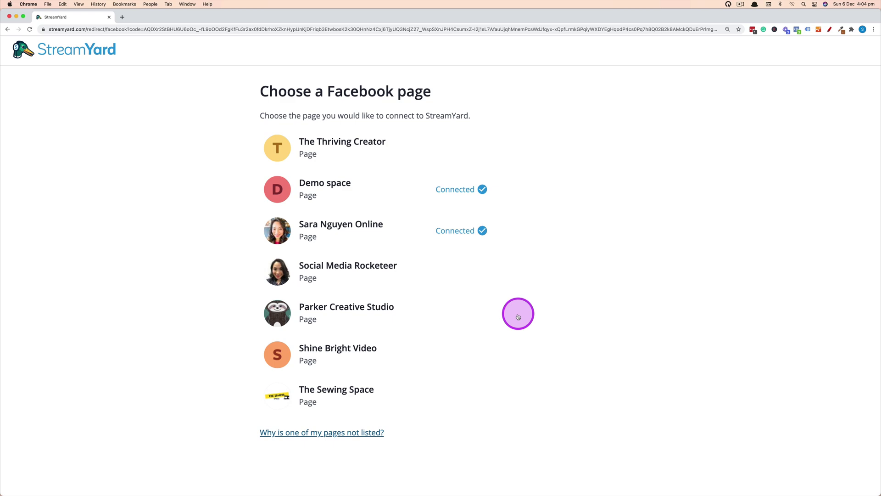
{"action": "left_click", "coordinate": [385, 146]}
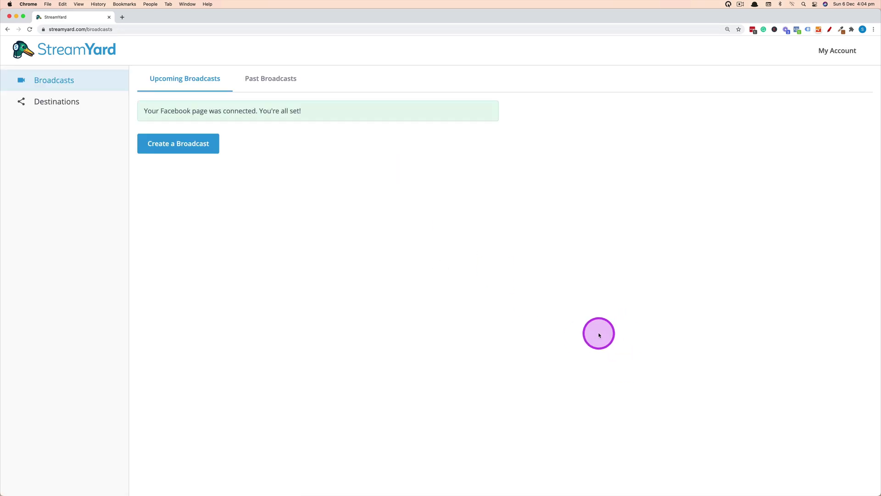
- Remove the Demo space Facebook page from the destinations, without deleting its upcoming broadcasts on Facebook
{"action": "left_click", "coordinate": [84, 100]}
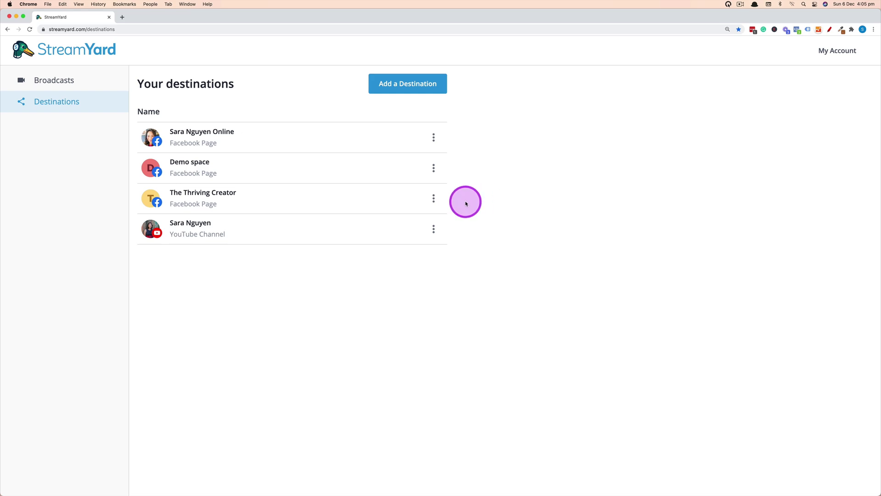
{"action": "left_click", "coordinate": [443, 170]}
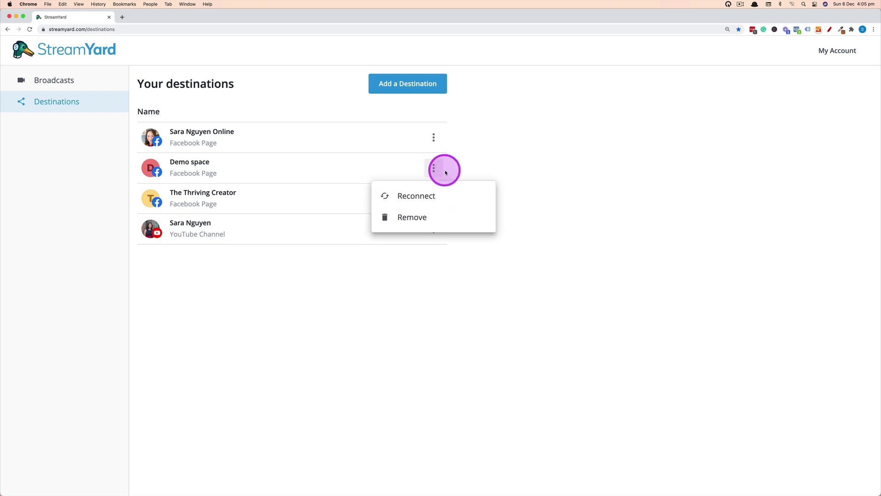
{"action": "left_click", "coordinate": [454, 215]}
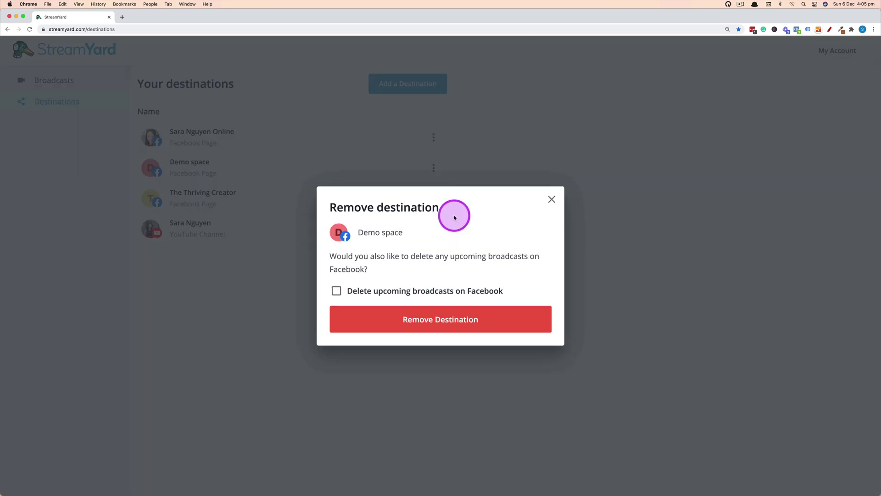
{"action": "left_click", "coordinate": [513, 317]}
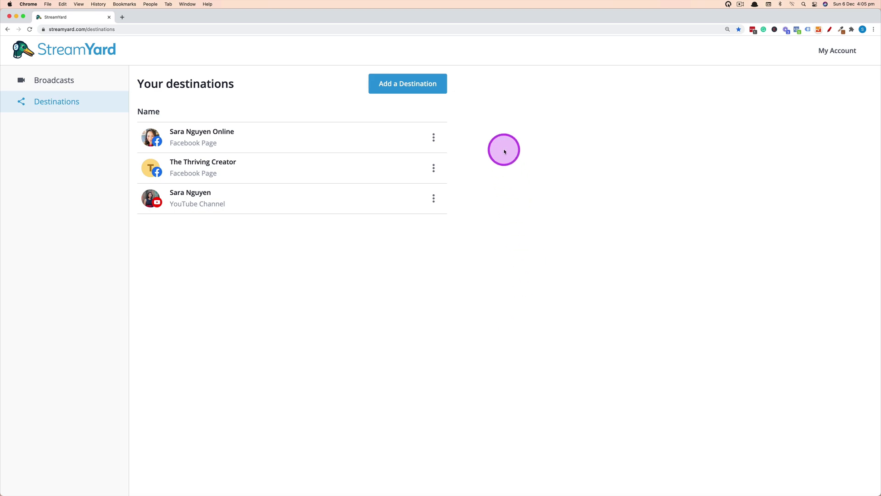
- Start a new broadcast to The Thriving Creator Facebook page with the title "Title" and the description "Text"
{"action": "key", "text": "super+bracketleft"}
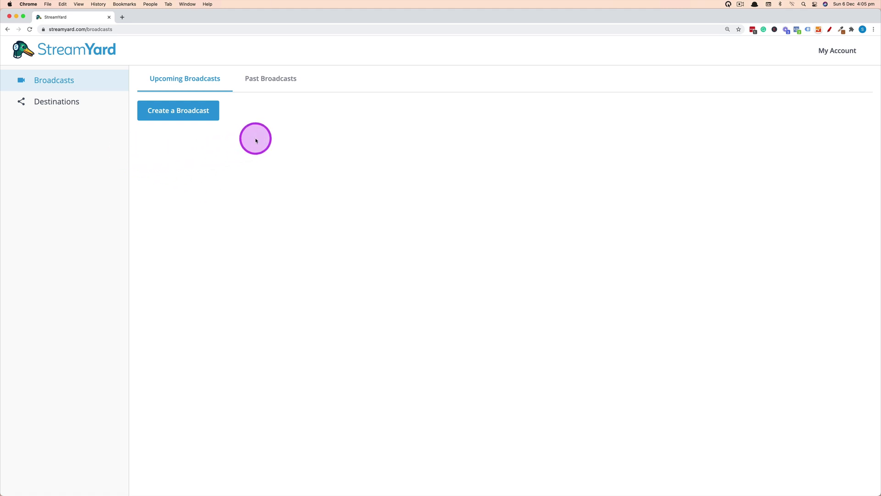
{"action": "left_click", "coordinate": [191, 110]}
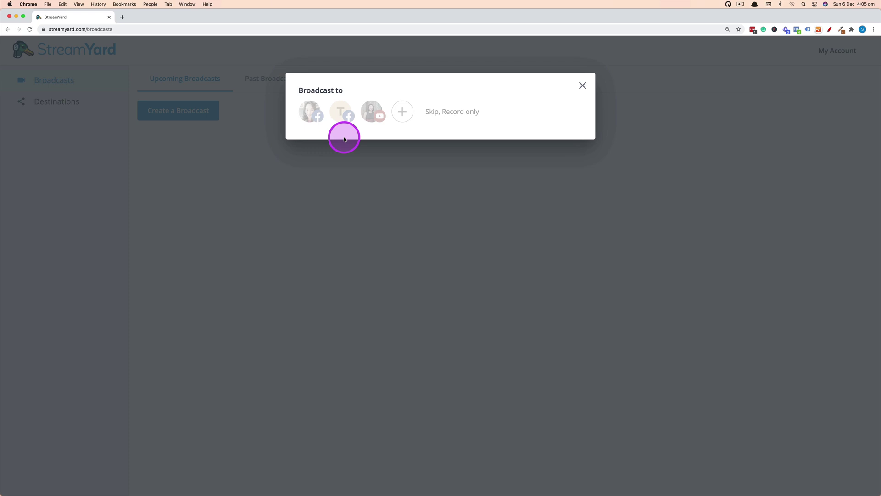
{"action": "left_click", "coordinate": [341, 111]}
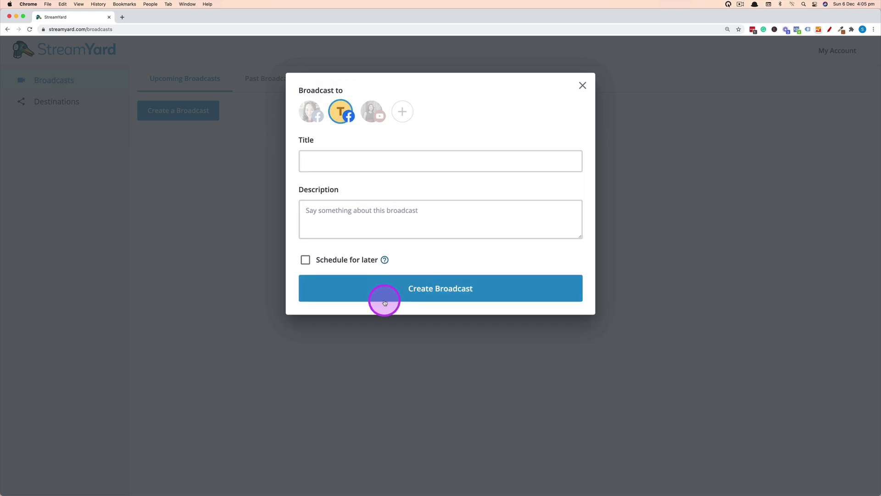
{"action": "left_click", "coordinate": [508, 156]}
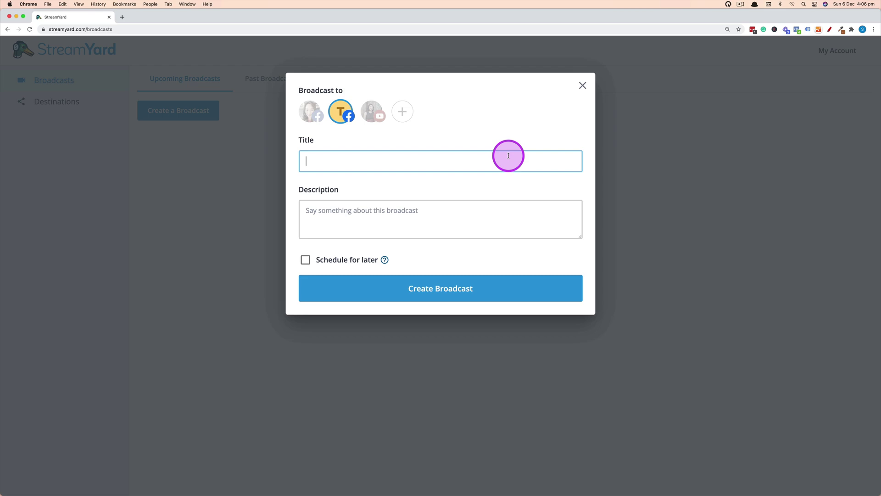
{"action": "type", "text": "Demo"}
{"action": "left_click", "coordinate": [485, 205]}
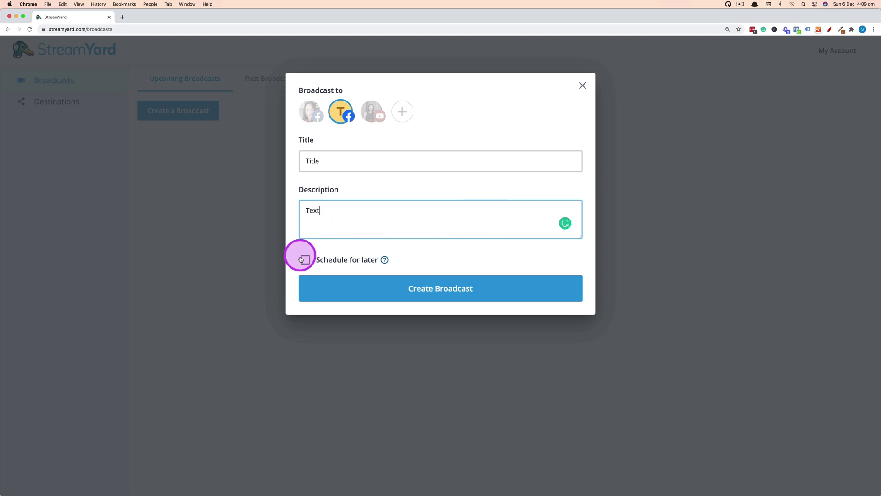
- Schedule the broadcast for later, with a start time of Dec 9, 2020 at 09:00 AM
{"action": "left_click", "coordinate": [302, 260]}
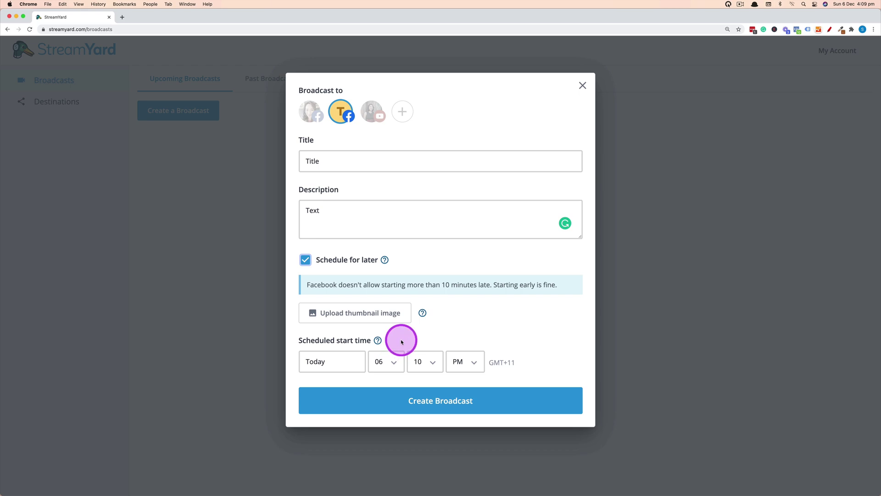
{"action": "left_click", "coordinate": [342, 364]}
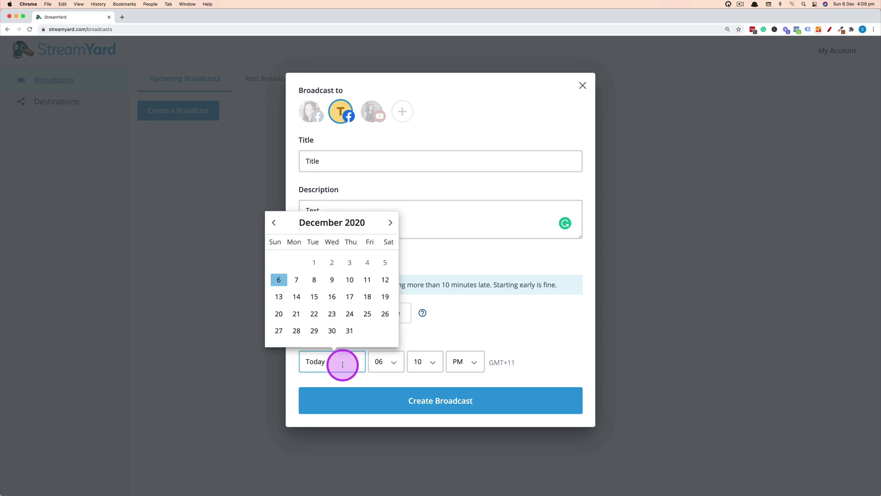
{"action": "left_click", "coordinate": [331, 280]}
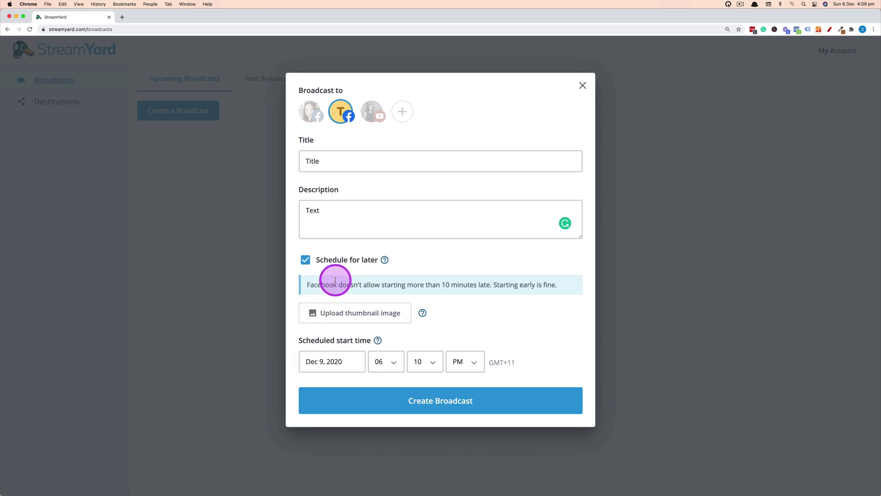
{"action": "left_click", "coordinate": [396, 360]}
{"action": "left_click", "coordinate": [432, 360]}
{"action": "key", "text": "9"}
{"action": "left_click", "coordinate": [433, 359]}
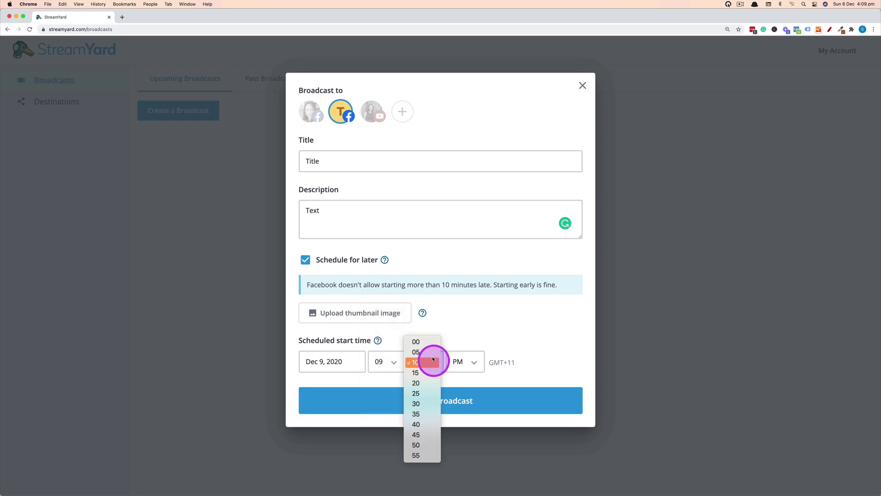
{"action": "left_click", "coordinate": [422, 339]}
{"action": "left_click", "coordinate": [457, 361]}
{"action": "left_click", "coordinate": [463, 353]}
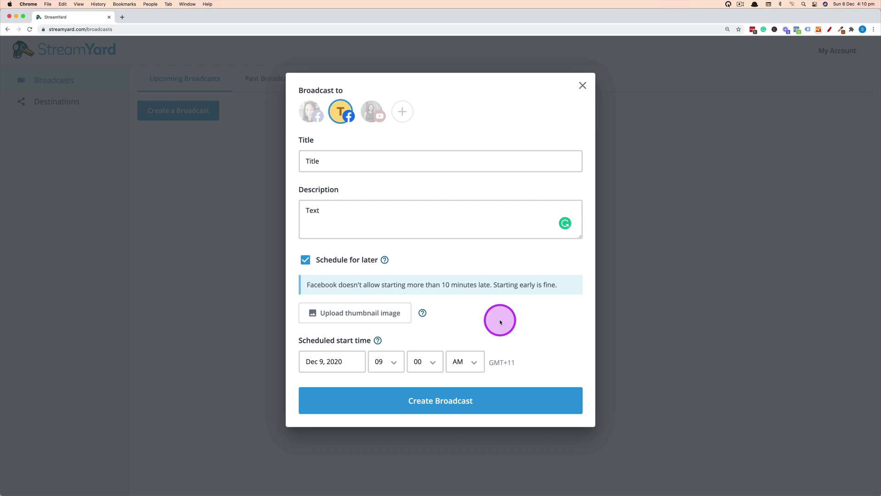
- Upload Streamyard tutorial overlays.png as the broadcast's thumbnail at its default crop, and create the broadcast
{"action": "left_click", "coordinate": [393, 314]}
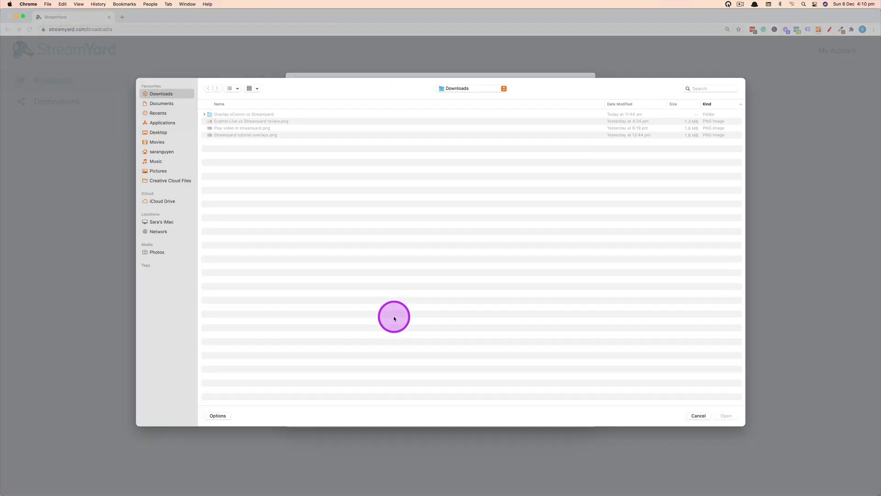
{"action": "left_click", "coordinate": [259, 135]}
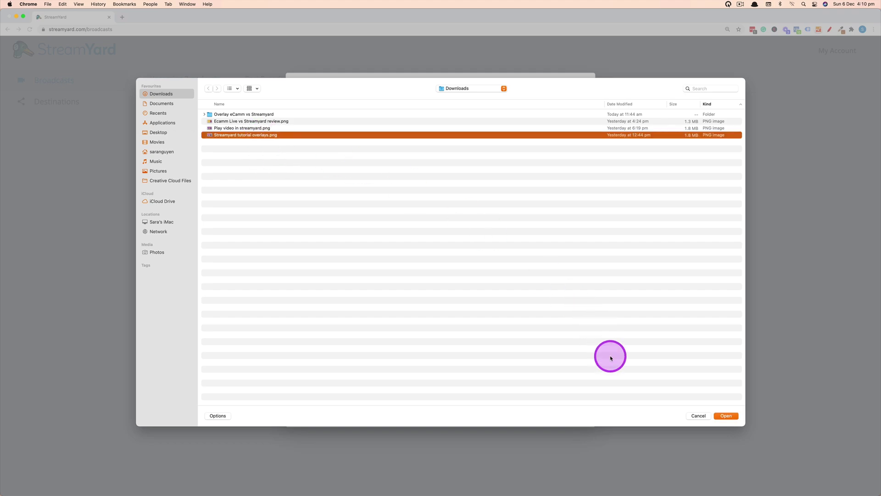
{"action": "left_click", "coordinate": [726, 416]}
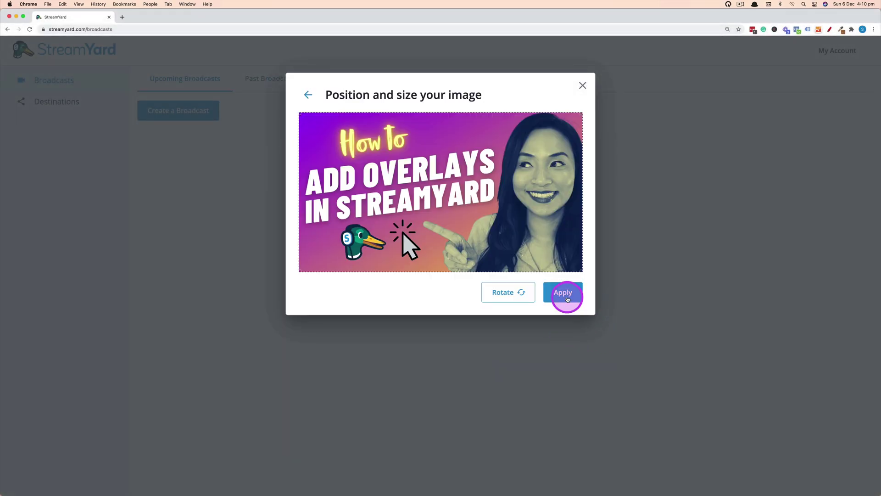
{"action": "left_click", "coordinate": [567, 299]}
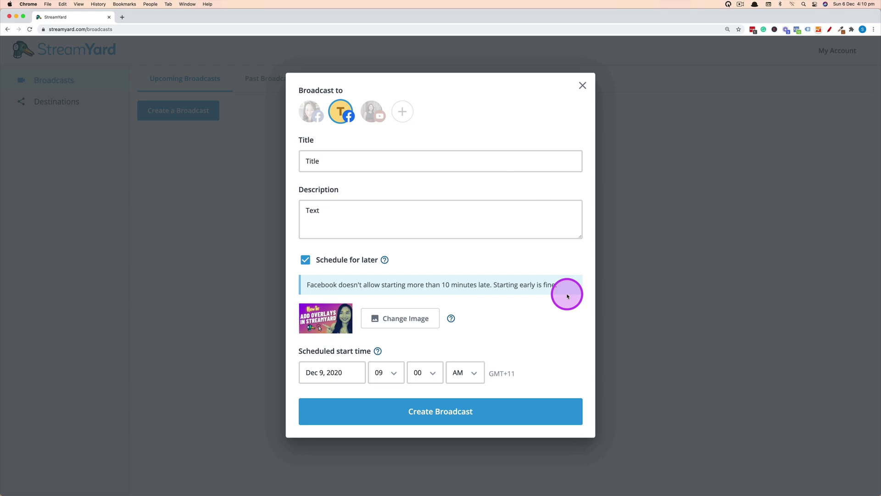
{"action": "left_click", "coordinate": [554, 412]}
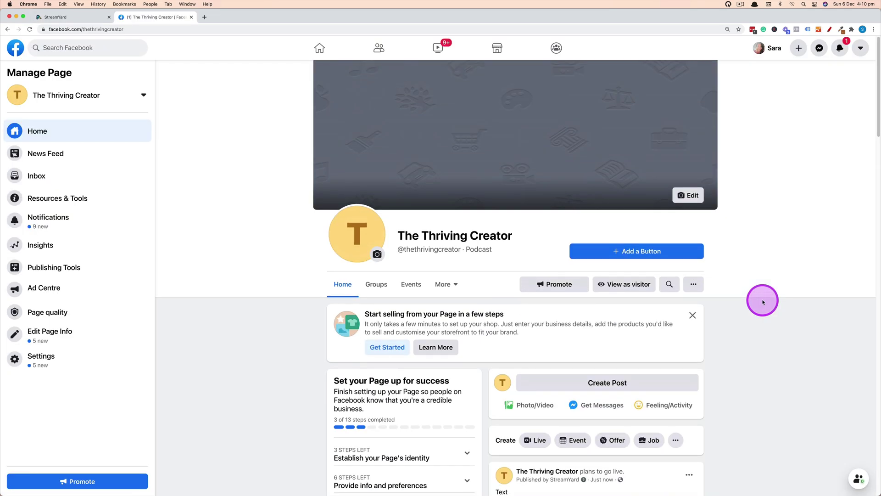
- Review the scheduled live post on The Thriving Creator's Facebook page and return to StreamYard
{"action": "scroll", "coordinate": [763, 301], "scroll_direction": "down", "scroll_amount": 5}
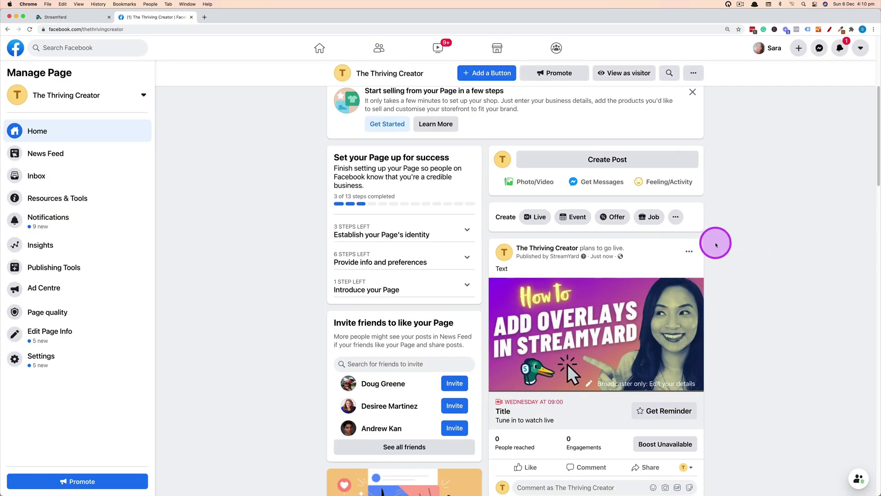
{"action": "scroll", "coordinate": [759, 395], "scroll_direction": "down", "scroll_amount": 1}
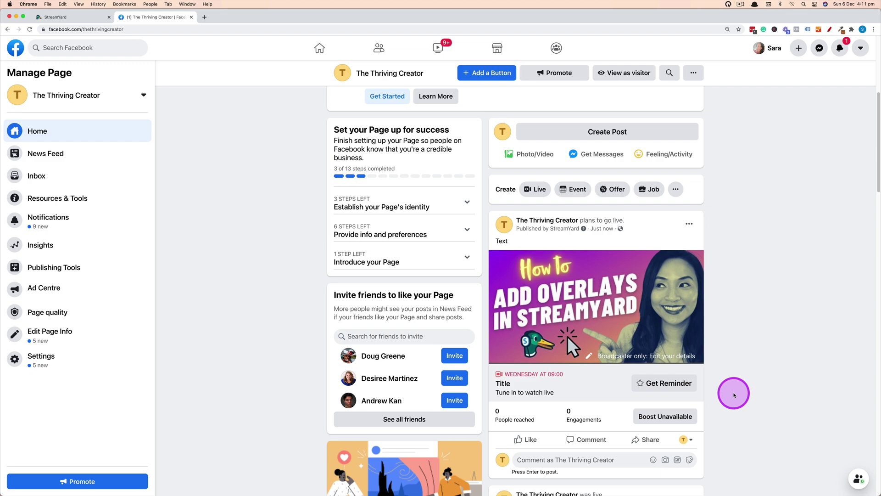
{"action": "left_click", "coordinate": [74, 17]}
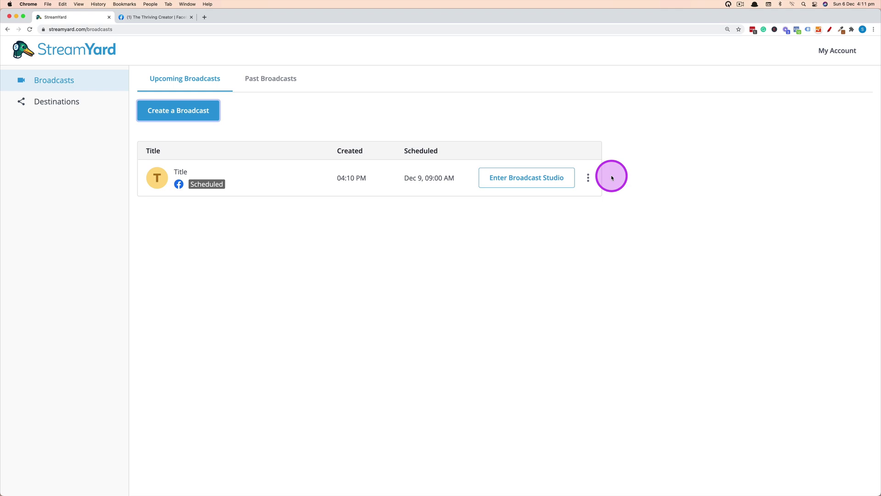
- View the guest invitation options for the scheduled broadcast and close them
{"action": "left_click", "coordinate": [588, 177]}
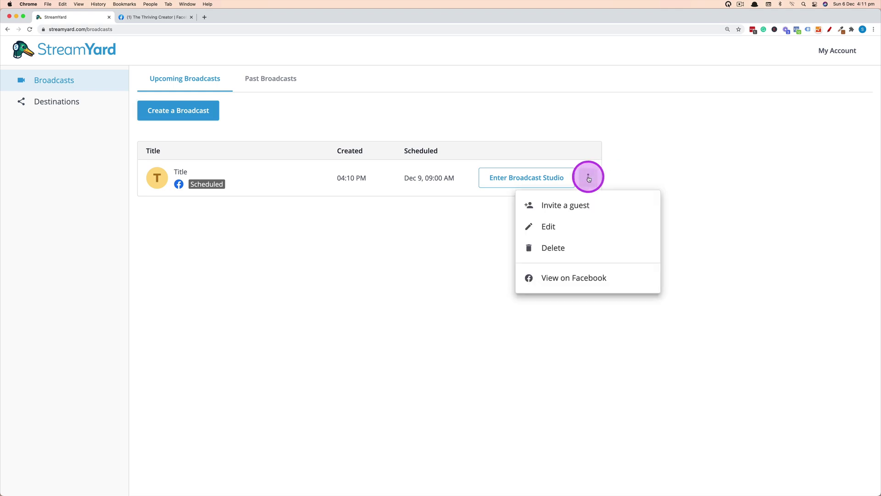
{"action": "left_click", "coordinate": [626, 206]}
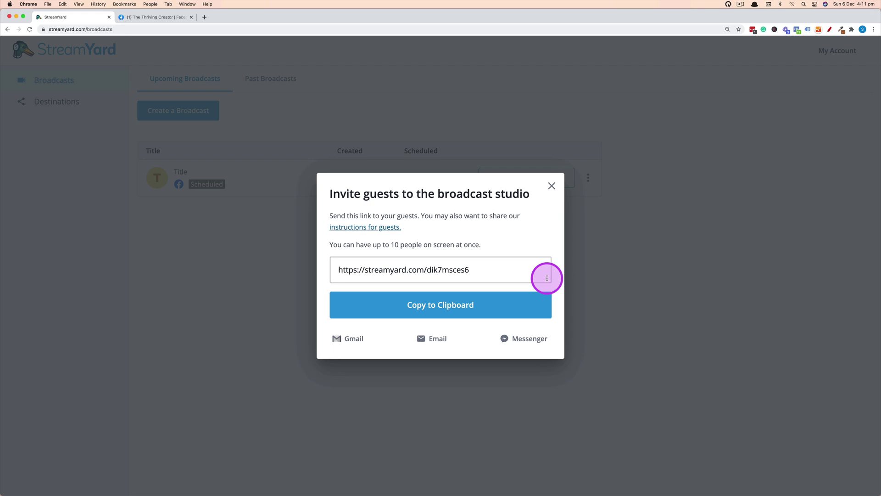
{"action": "left_click", "coordinate": [551, 185]}
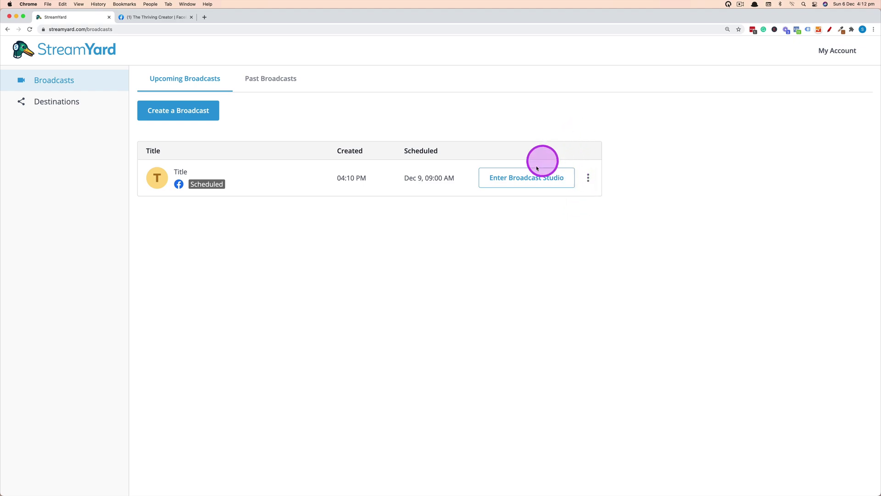
- Enter the scheduled broadcast's studio and review the available cameras, keeping Live Gamer Ultra-Video #2 selected
{"action": "left_click", "coordinate": [533, 182]}
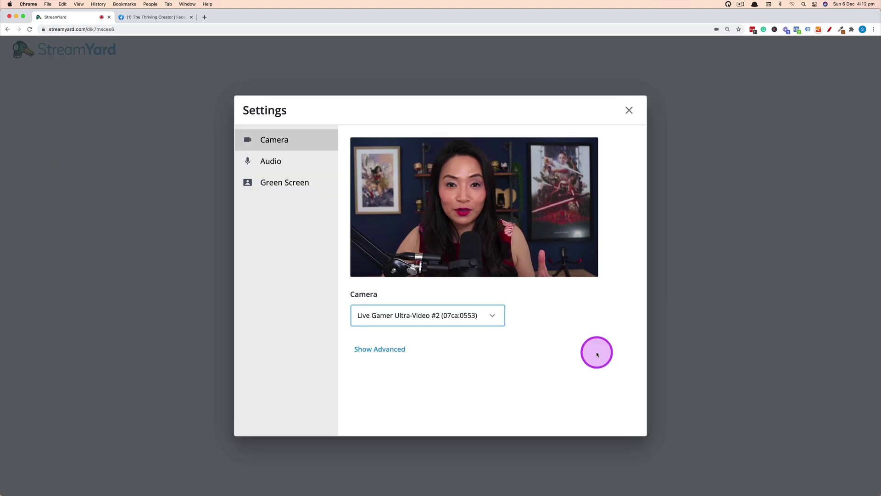
{"action": "left_click", "coordinate": [497, 315]}
{"action": "left_click", "coordinate": [568, 354]}
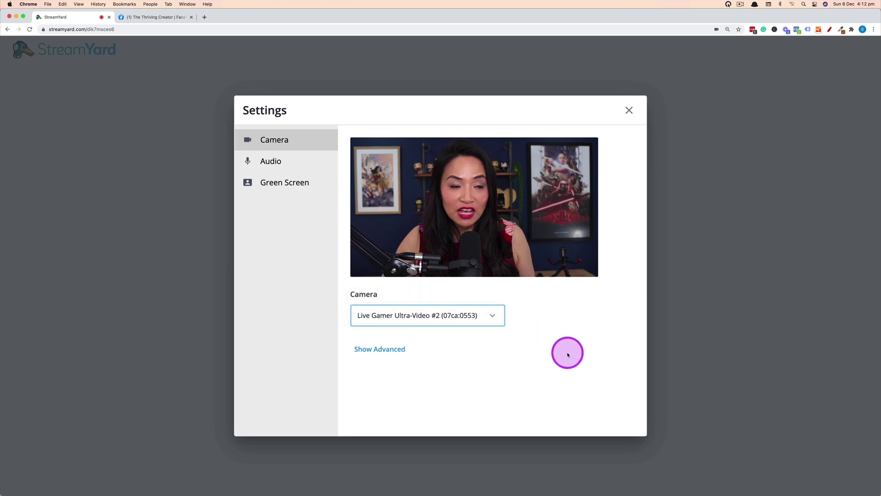
{"action": "left_click", "coordinate": [493, 316]}
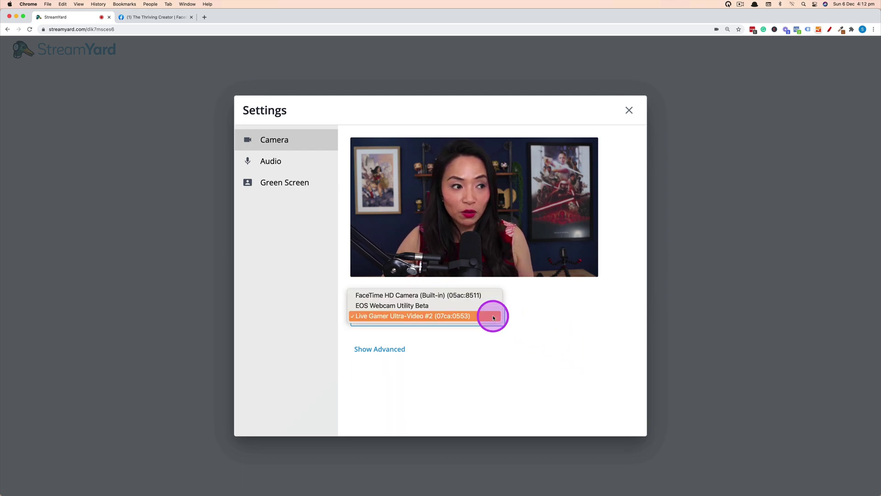
{"action": "left_click", "coordinate": [594, 333]}
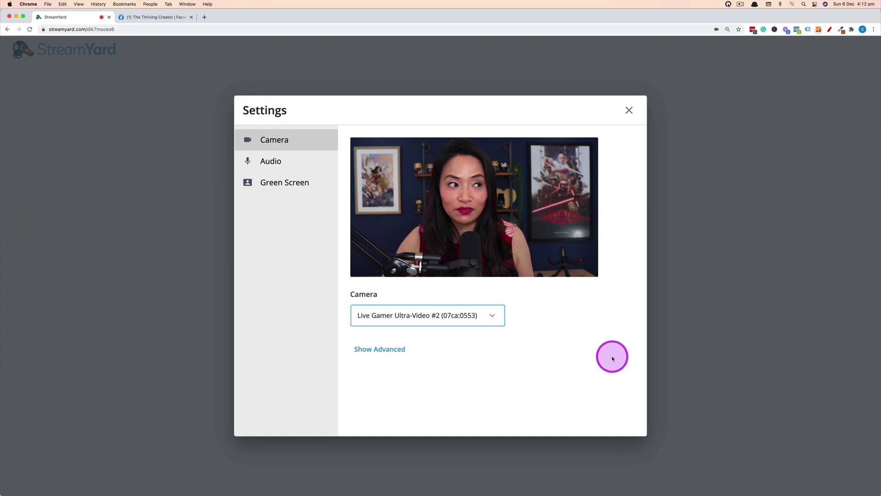
- Review the microphone and speaker choices in the audio settings, keeping the defaults, and run the speaker test
{"action": "left_click", "coordinate": [284, 158]}
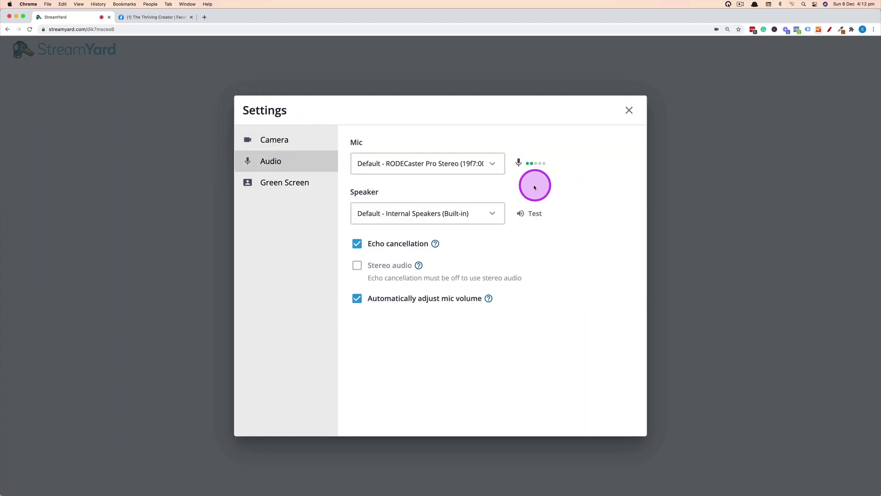
{"action": "left_click", "coordinate": [492, 164]}
{"action": "left_click", "coordinate": [492, 164]}
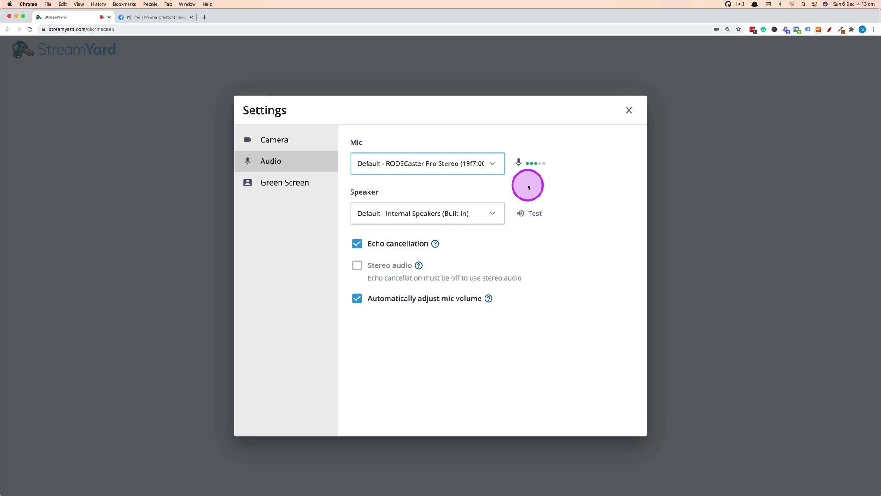
{"action": "left_click", "coordinate": [494, 212]}
{"action": "left_click", "coordinate": [579, 193]}
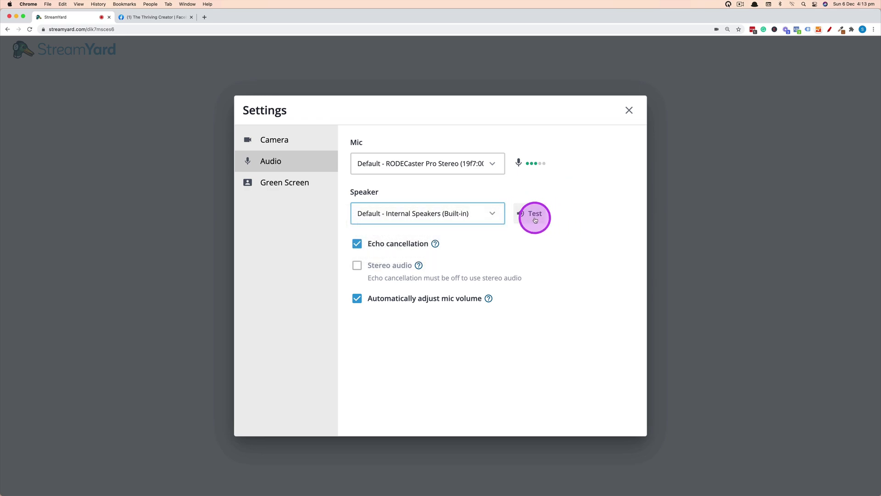
{"action": "left_click", "coordinate": [528, 215]}
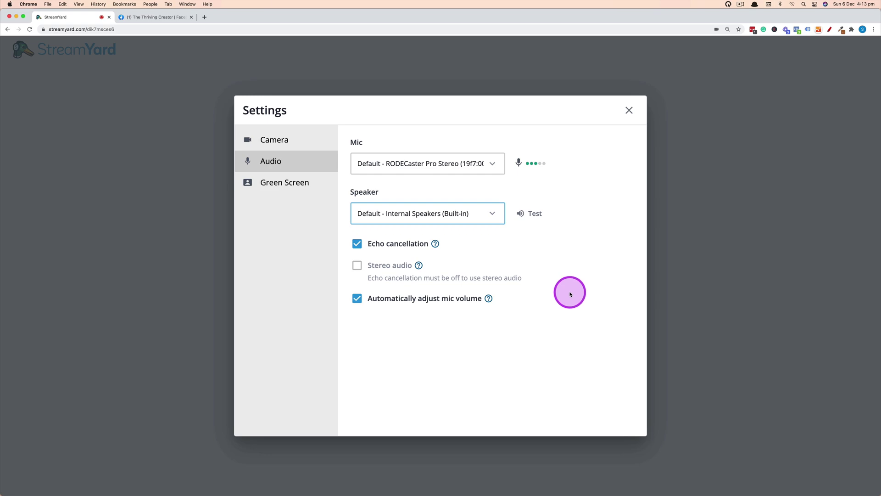
- View the green screen options, close the settings, and enter the broadcast studio with the existing display name
{"action": "left_click", "coordinate": [322, 187]}
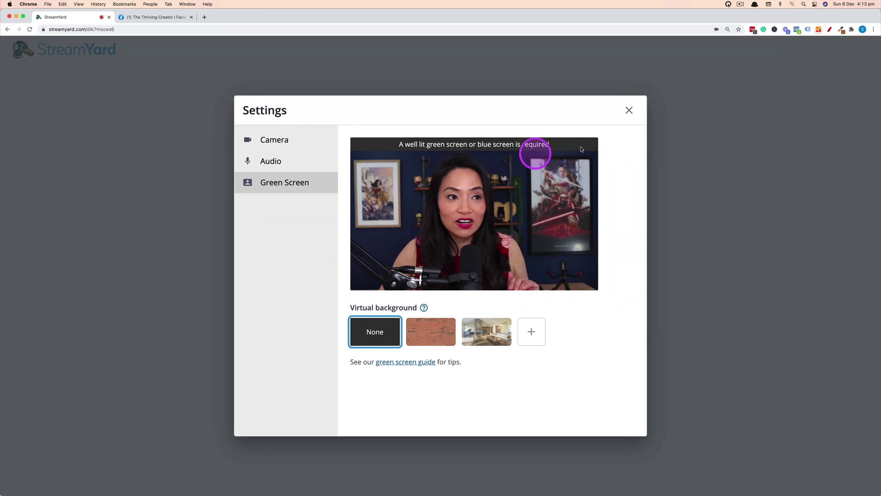
{"action": "left_click", "coordinate": [628, 111]}
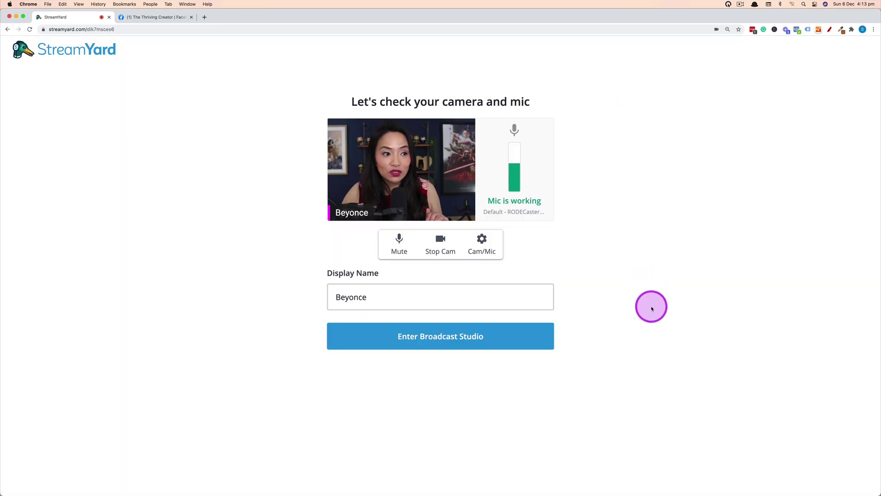
{"action": "left_click", "coordinate": [492, 299]}
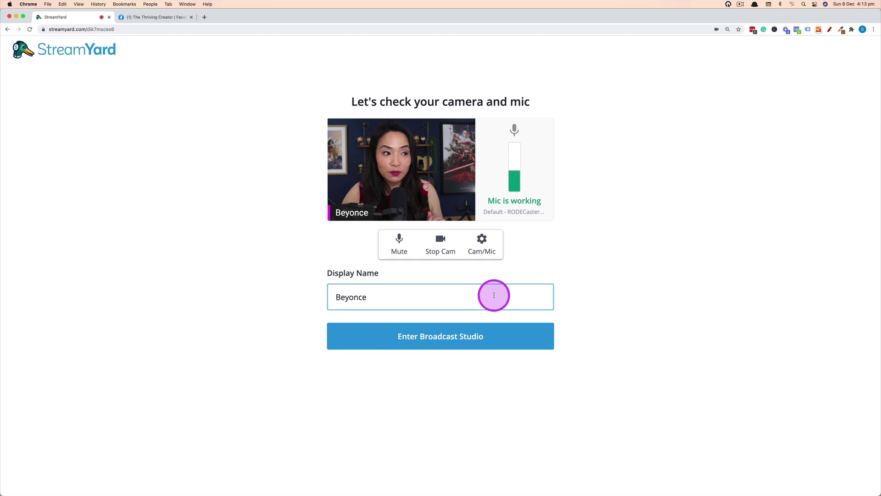
{"action": "left_click", "coordinate": [522, 338]}
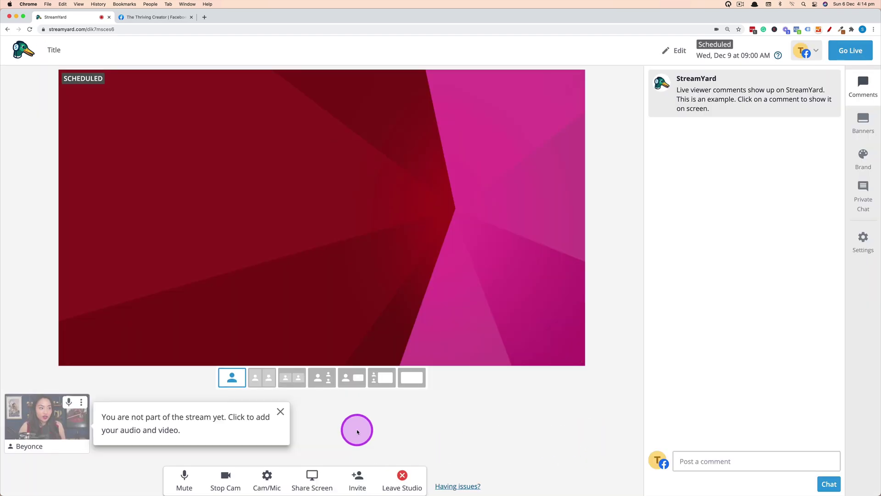
- Dismiss the hint about not being part of the stream and add the host's camera to the stream
{"action": "left_click", "coordinate": [280, 411]}
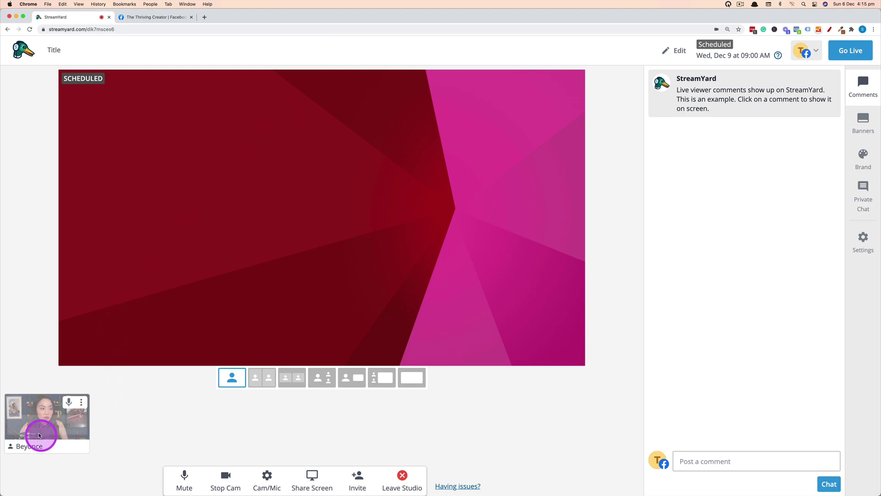
{"action": "mouse_move", "coordinate": [79, 425]}
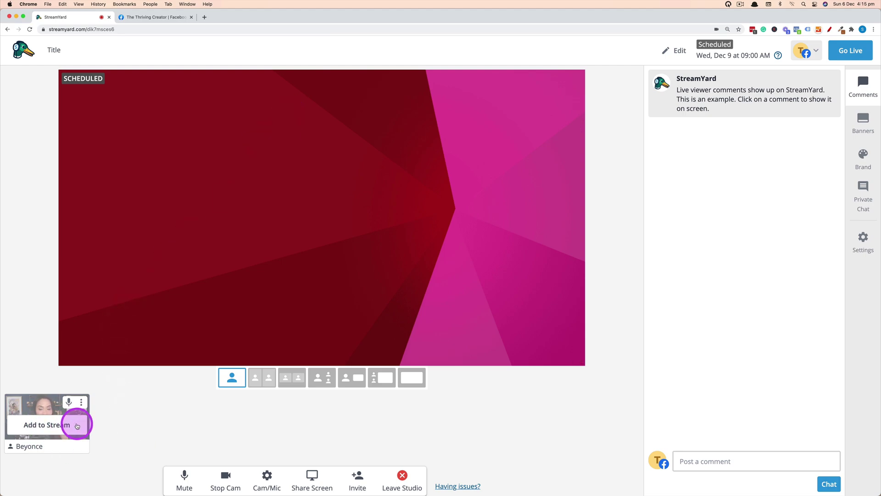
{"action": "left_click", "coordinate": [77, 426]}
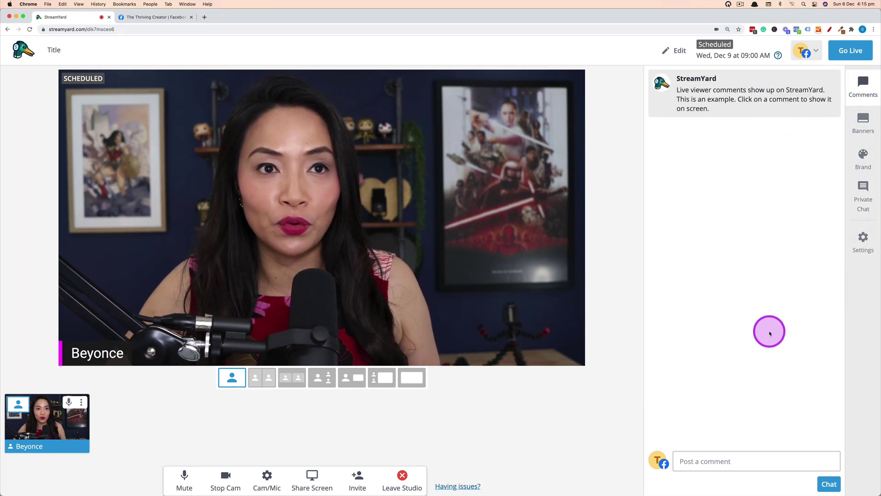
- Show the example StreamYard viewer comment on the stream and hide it again
{"action": "mouse_move", "coordinate": [816, 99]}
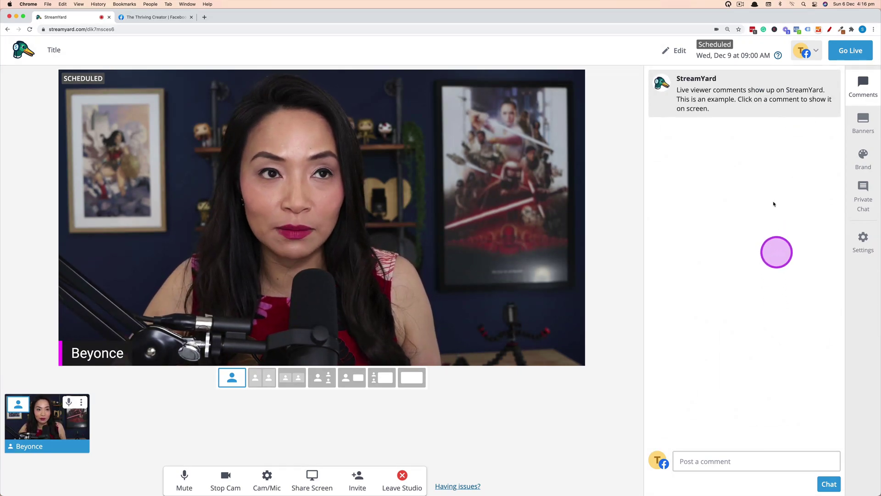
{"action": "left_click", "coordinate": [771, 94]}
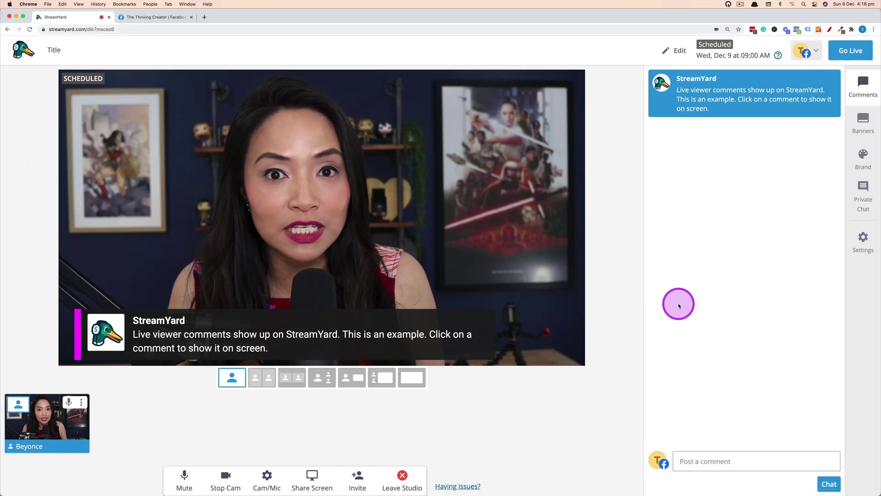
{"action": "left_click", "coordinate": [797, 99]}
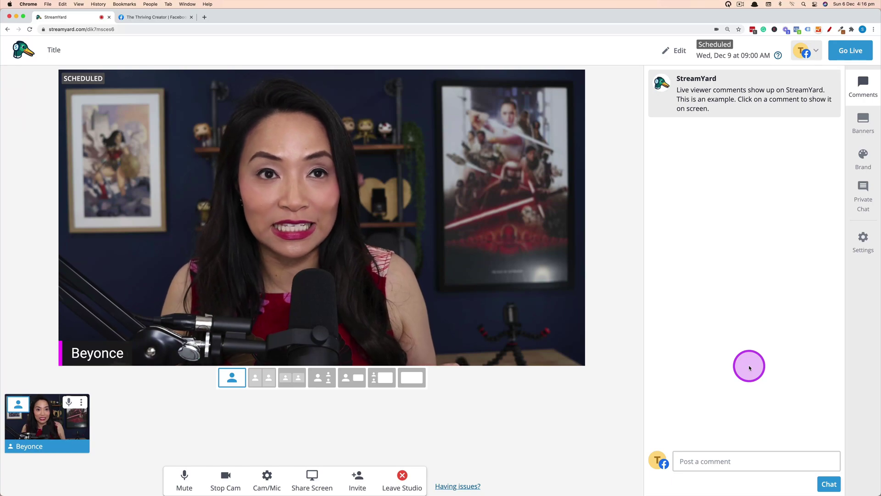
- Show the "Coffee chat: How to create consistent, converting content for YouTube and Facebook" example banner on the stream and hide it again
{"action": "left_click", "coordinate": [861, 124]}
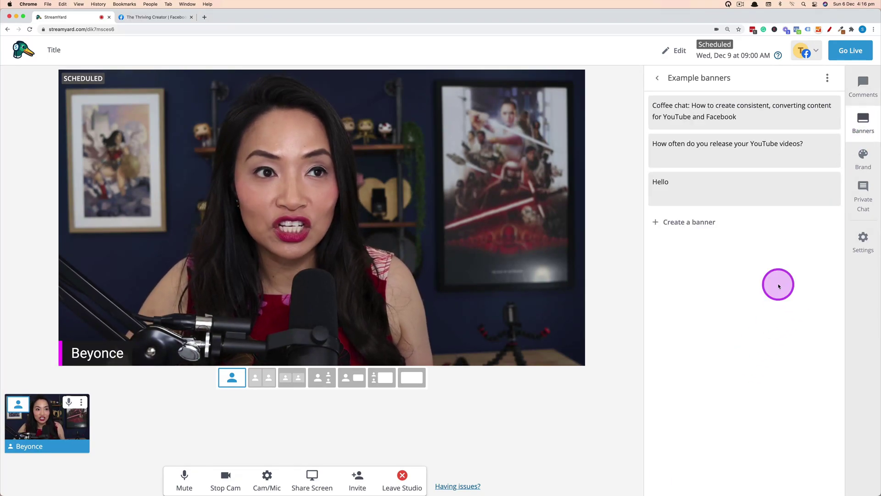
{"action": "mouse_move", "coordinate": [765, 108]}
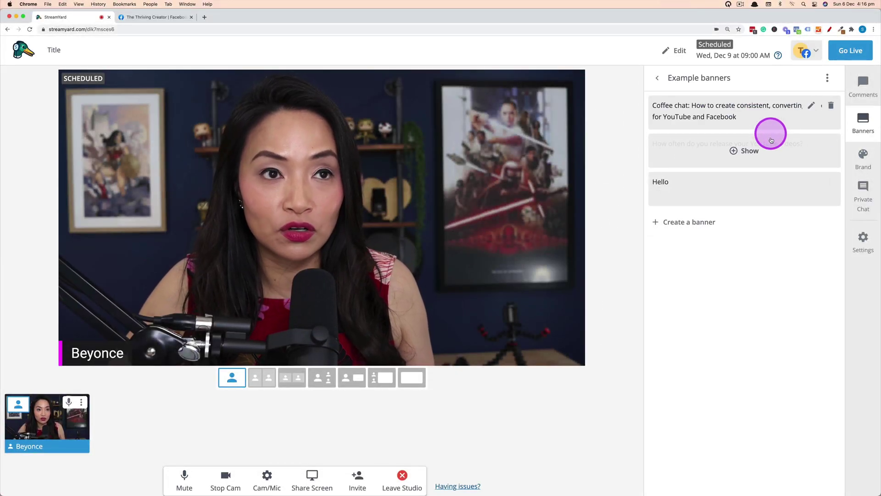
{"action": "left_click", "coordinate": [769, 113]}
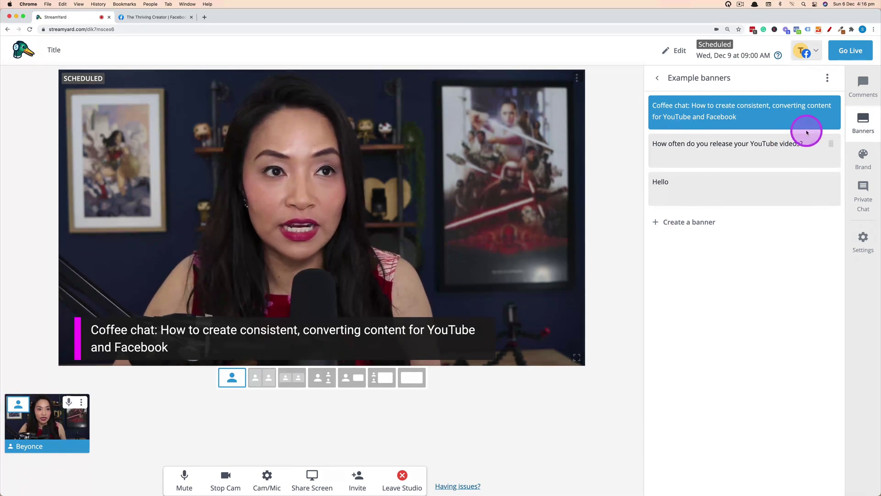
{"action": "mouse_move", "coordinate": [800, 114]}
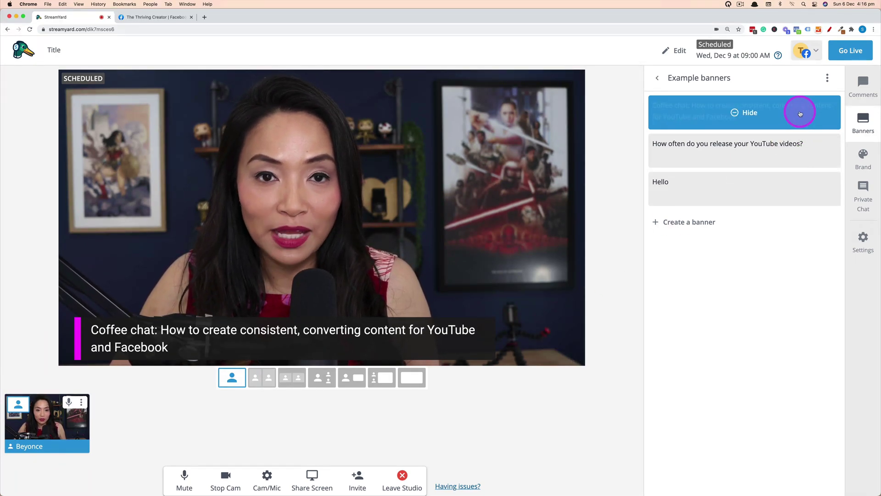
{"action": "left_click", "coordinate": [799, 114]}
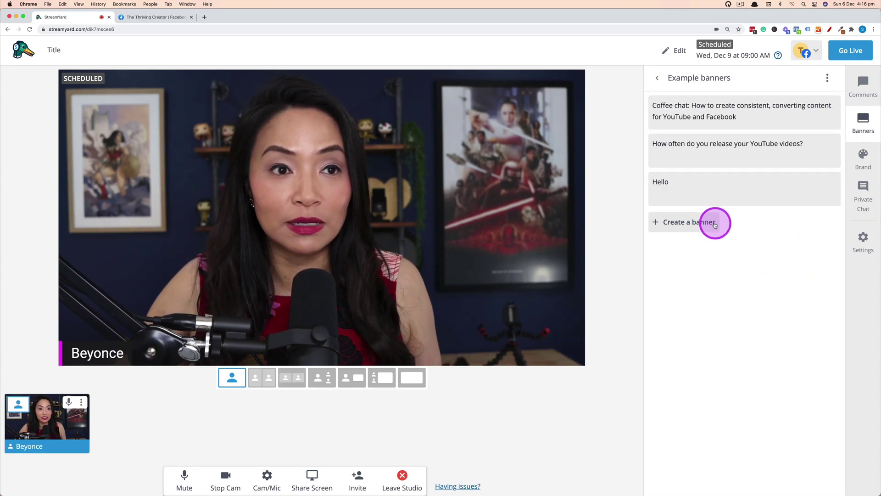
- Create a non-scrolling banner with the text "Add some text" in the Example banners folder
{"action": "left_click", "coordinate": [695, 222]}
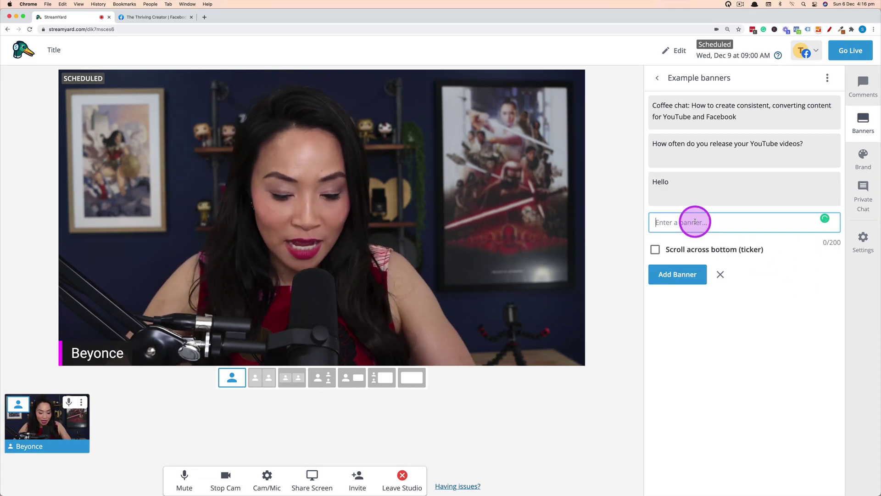
{"action": "type", "text": "Add some"}
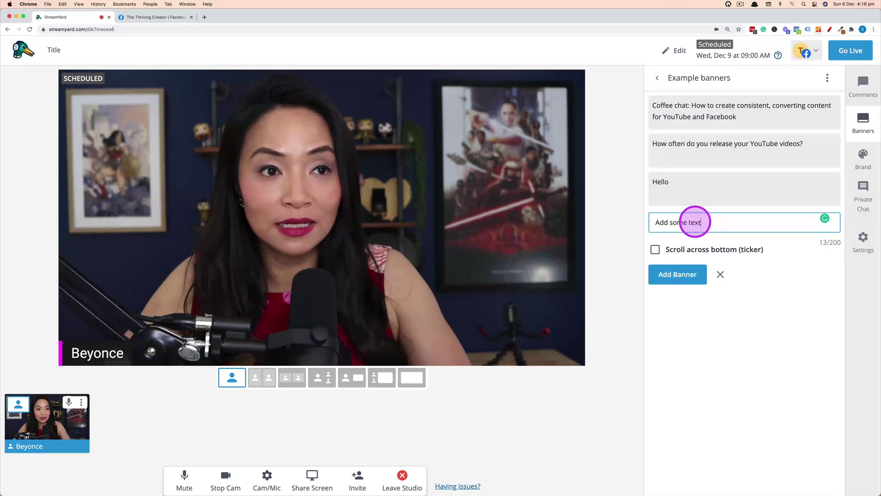
{"action": "type", "text": " text"}
{"action": "left_click", "coordinate": [679, 274]}
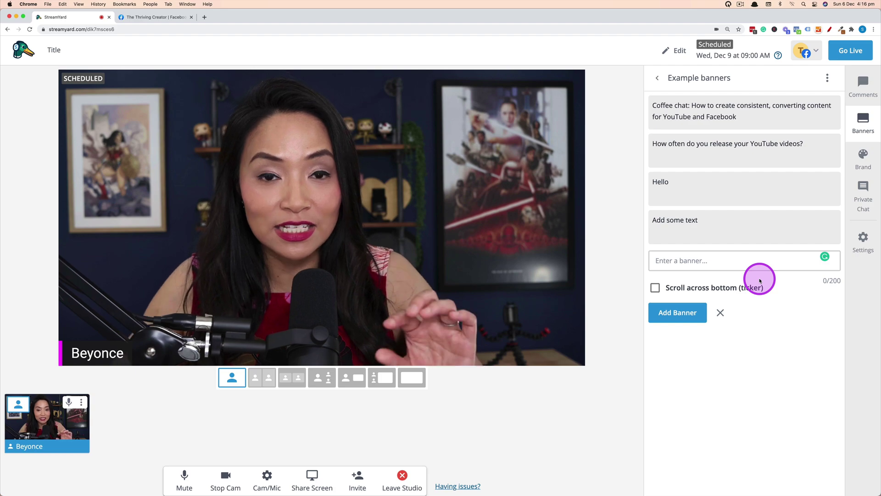
- Create a "Scrolling" banner that runs across the bottom as a ticker, and preview it on the stream before hiding it
{"action": "left_click", "coordinate": [757, 262]}
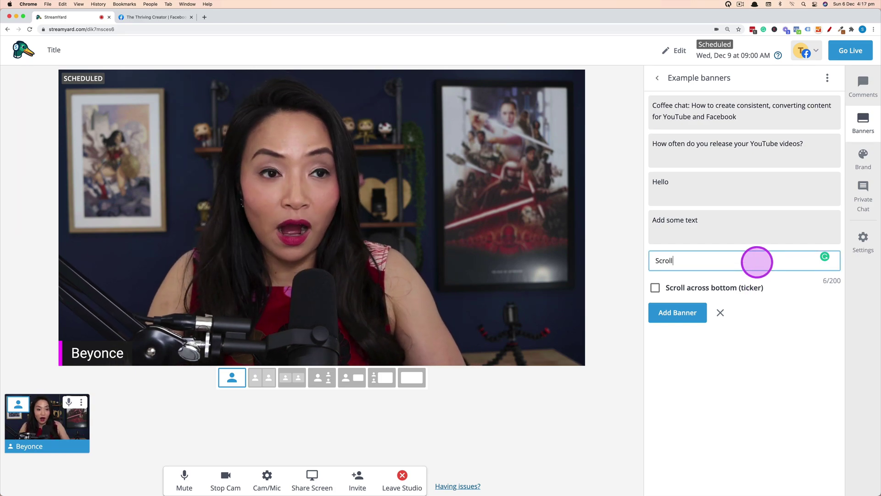
{"action": "left_click", "coordinate": [654, 289]}
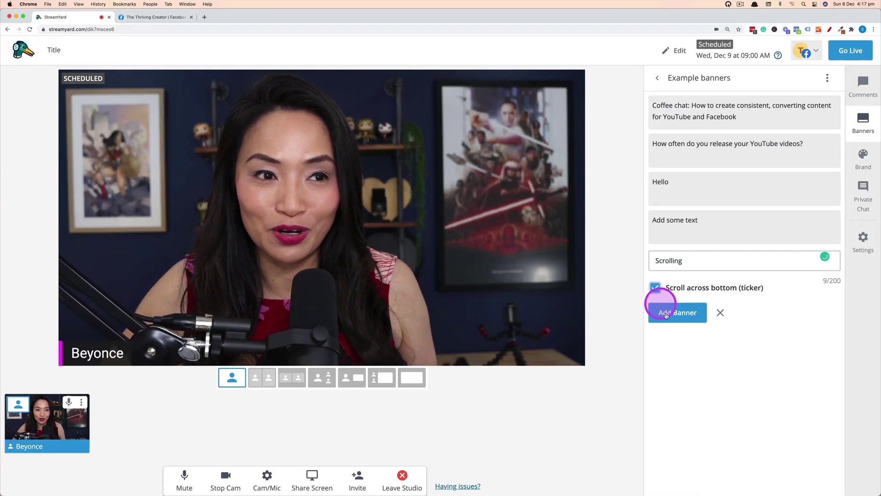
{"action": "left_click", "coordinate": [680, 312]}
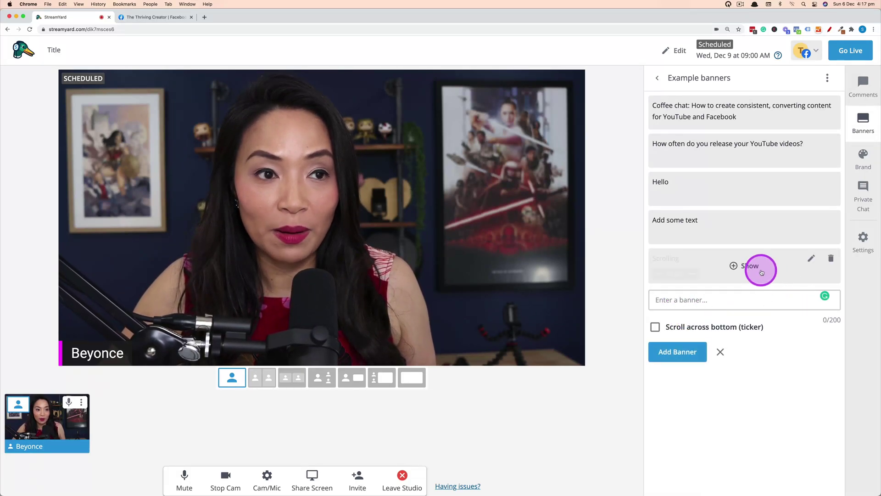
{"action": "left_click", "coordinate": [765, 269]}
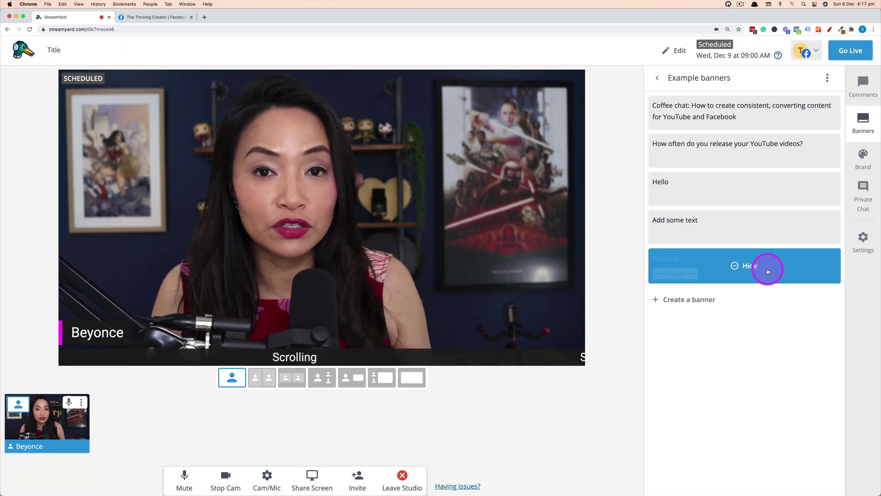
{"action": "left_click", "coordinate": [803, 271]}
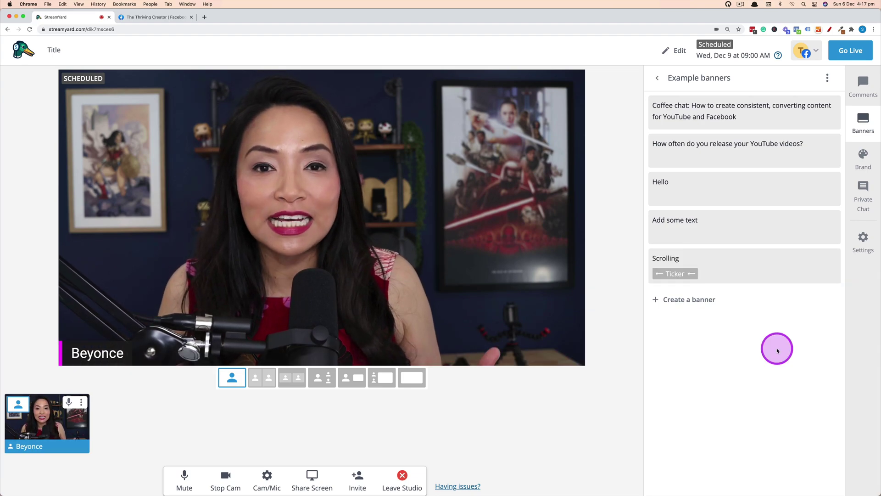
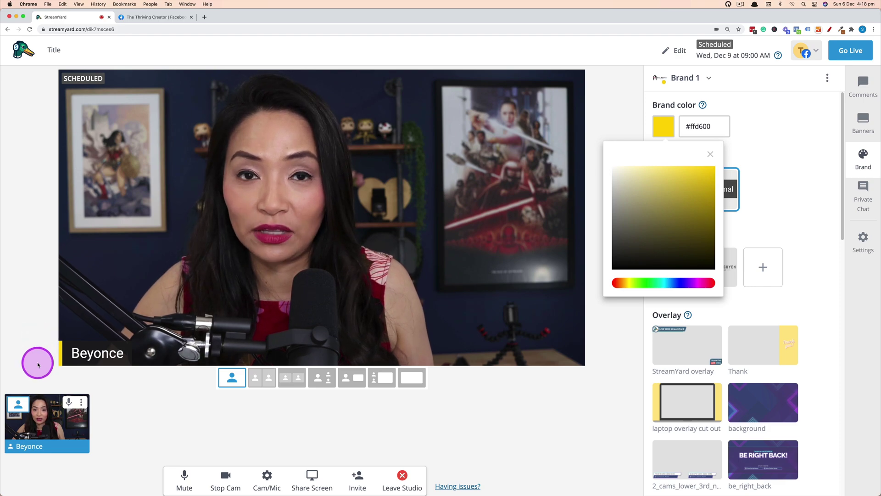
- Close the brand color picker, preview the Default theme on the stream, and switch back to the Minimal theme
{"action": "left_click", "coordinate": [779, 169]}
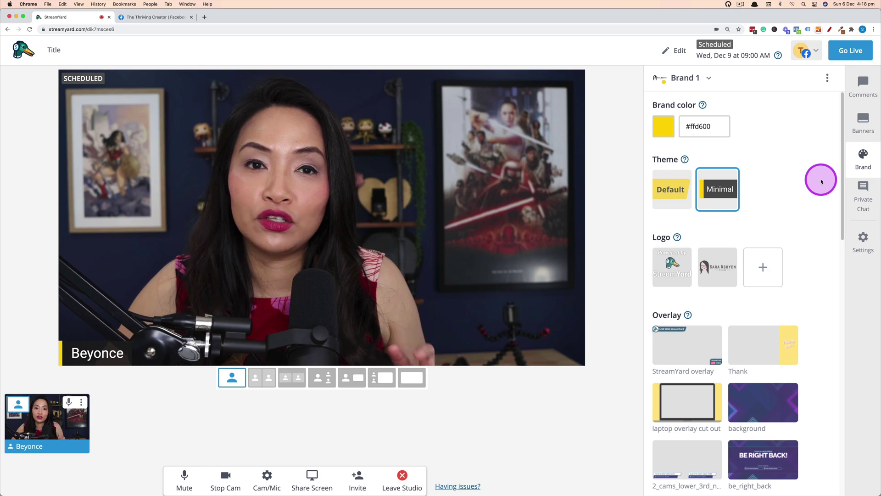
{"action": "left_click", "coordinate": [668, 189]}
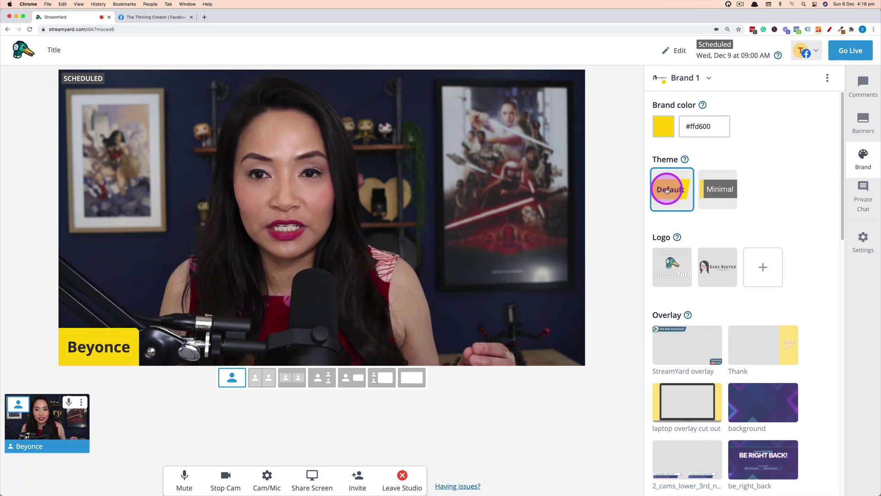
{"action": "left_click", "coordinate": [724, 190]}
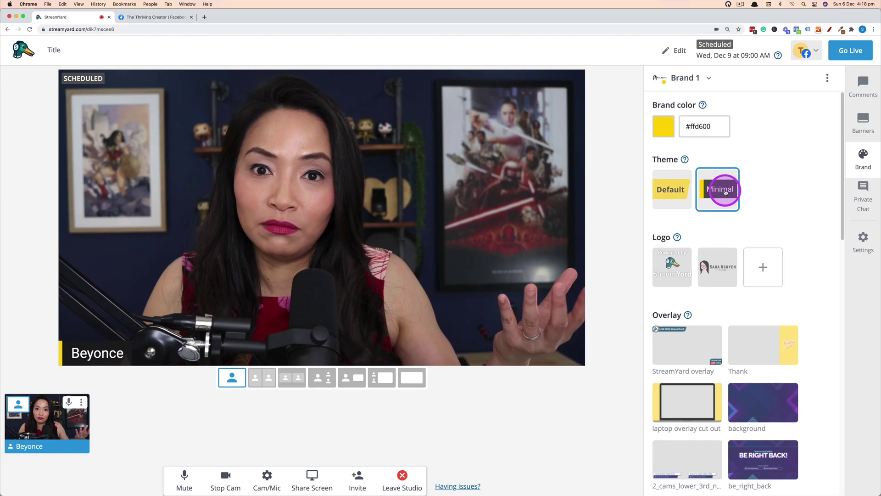
- Show the brand's own uploaded logo on the stream and hide it again
{"action": "scroll", "coordinate": [816, 249], "scroll_direction": "down", "scroll_amount": 2}
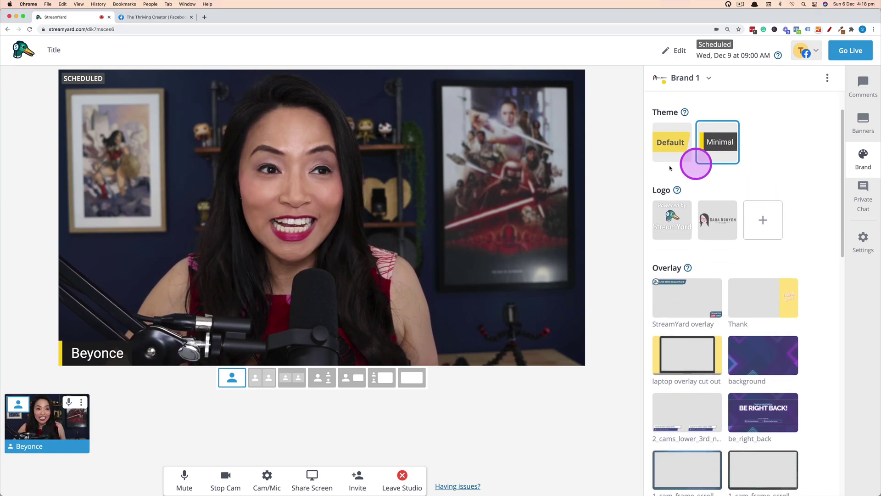
{"action": "mouse_move", "coordinate": [686, 192]}
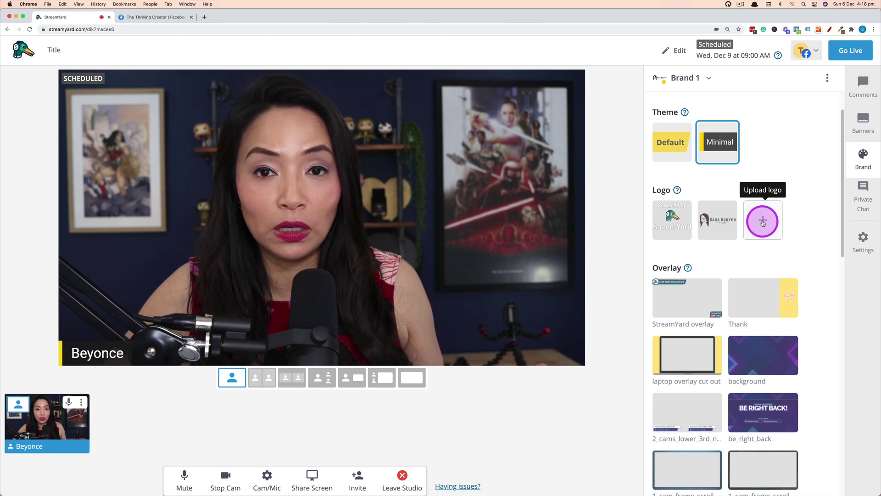
{"action": "left_click", "coordinate": [721, 222]}
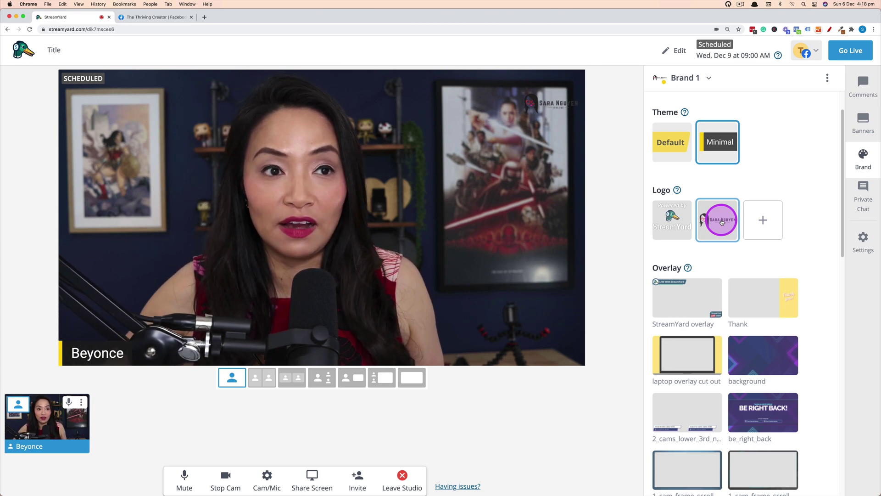
{"action": "left_click", "coordinate": [721, 222]}
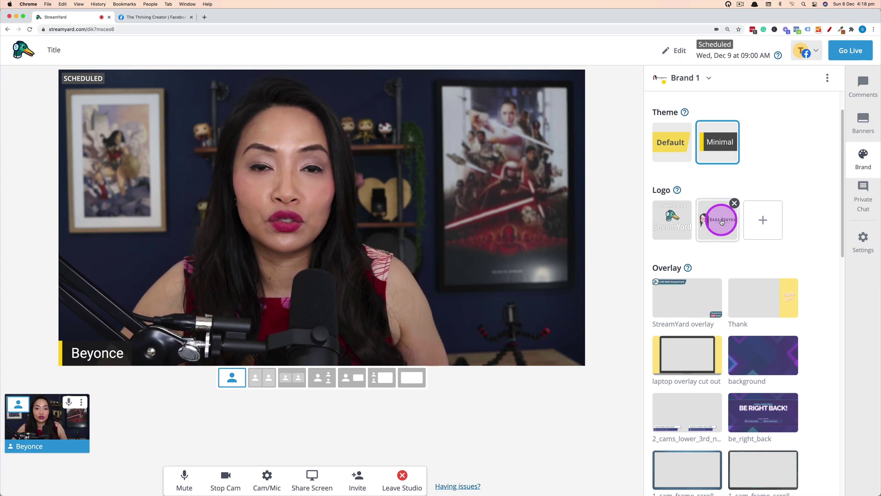
- Preview the dark 1_cam_frame_scroll, Thank and iPad-Pro-Scene-01 overlays on the stream one at a time, hiding each again
{"action": "scroll", "coordinate": [809, 264], "scroll_direction": "down", "scroll_amount": 3}
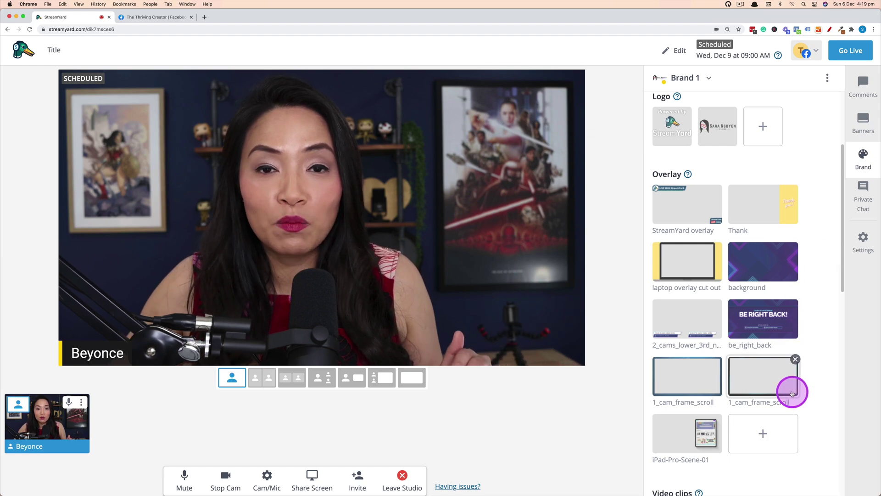
{"action": "left_click", "coordinate": [774, 379]}
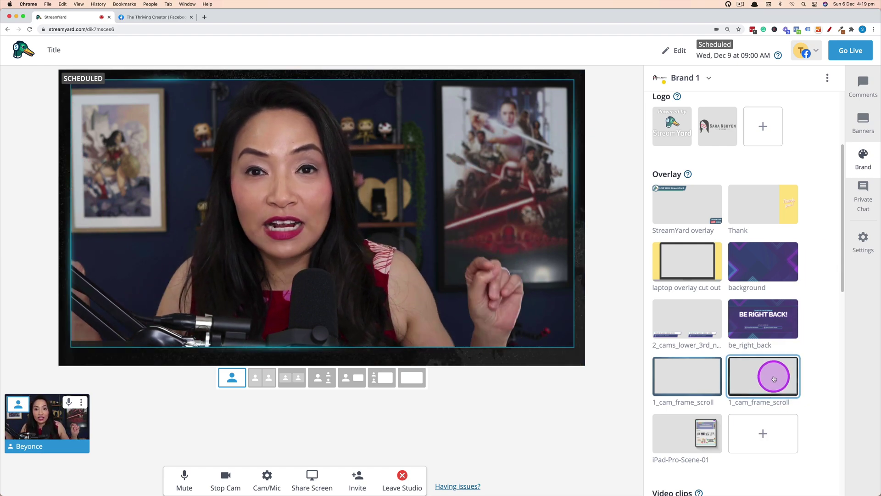
{"action": "left_click", "coordinate": [774, 378]}
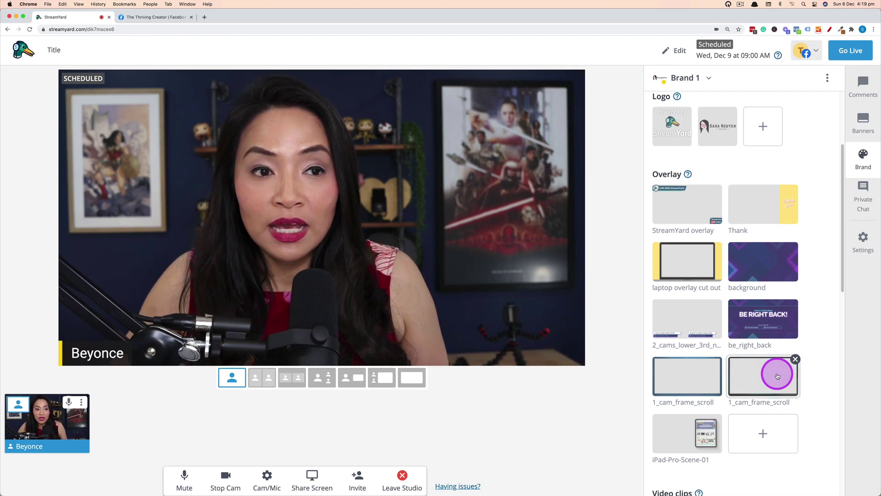
{"action": "left_click", "coordinate": [756, 212]}
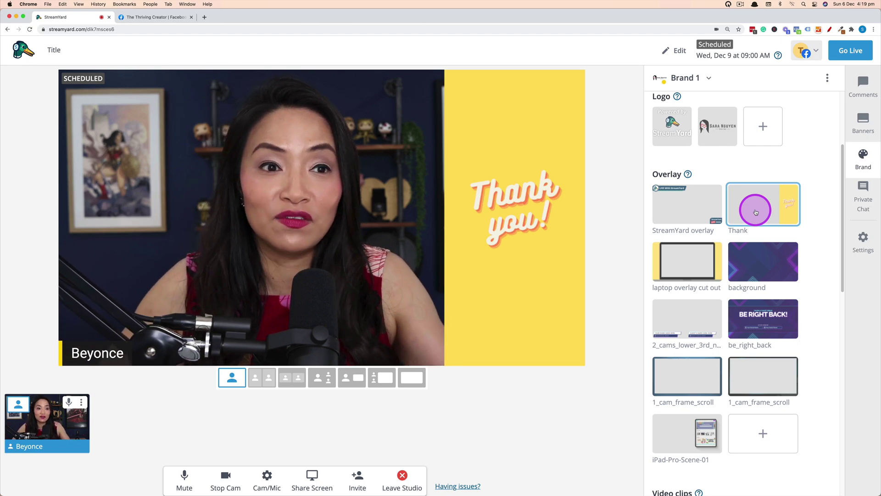
{"action": "left_click", "coordinate": [756, 212]}
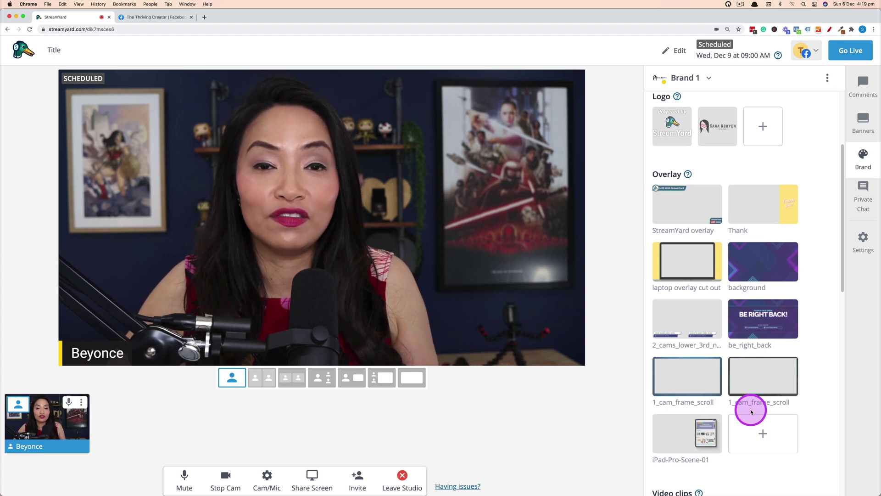
{"action": "left_click", "coordinate": [697, 438]}
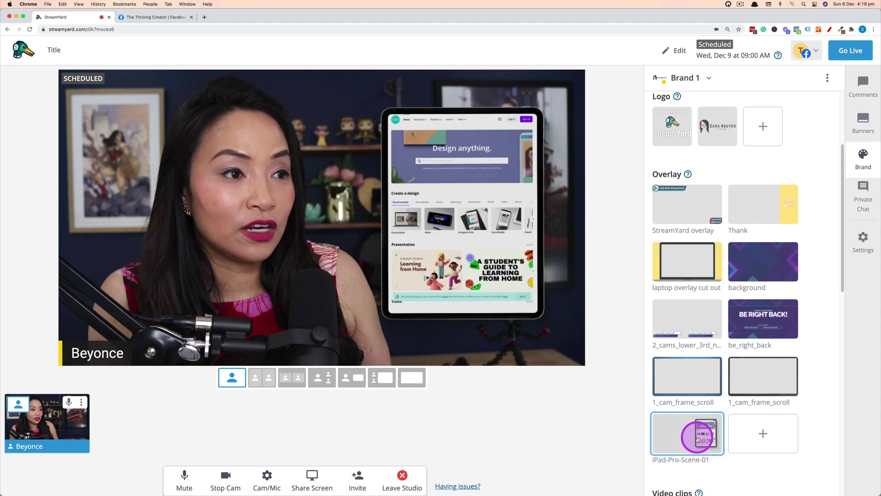
{"action": "left_click", "coordinate": [697, 438]}
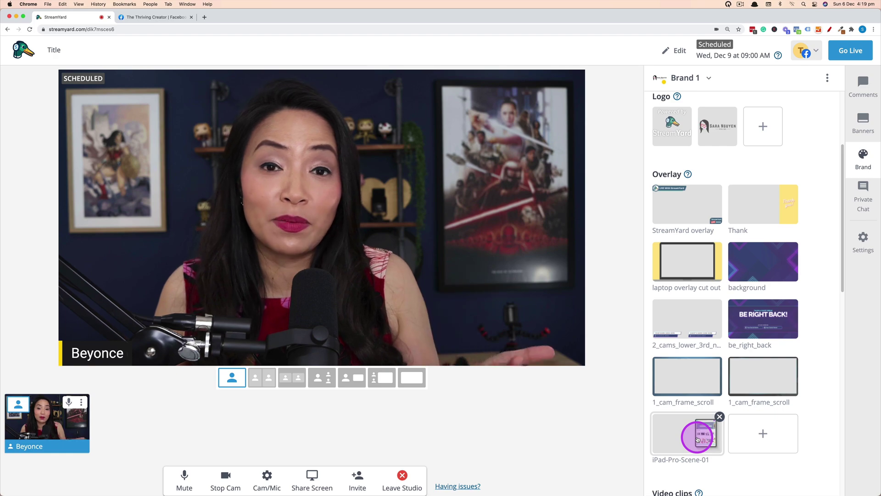
- View the file picker for uploading a new overlay and dismiss it without choosing a file
{"action": "scroll", "coordinate": [702, 422], "scroll_direction": "down", "scroll_amount": 2}
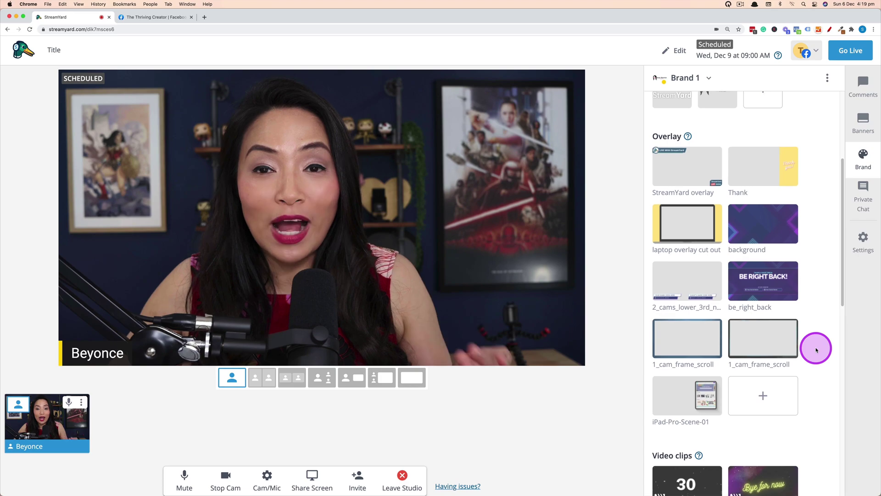
{"action": "scroll", "coordinate": [817, 350], "scroll_direction": "down", "scroll_amount": 3}
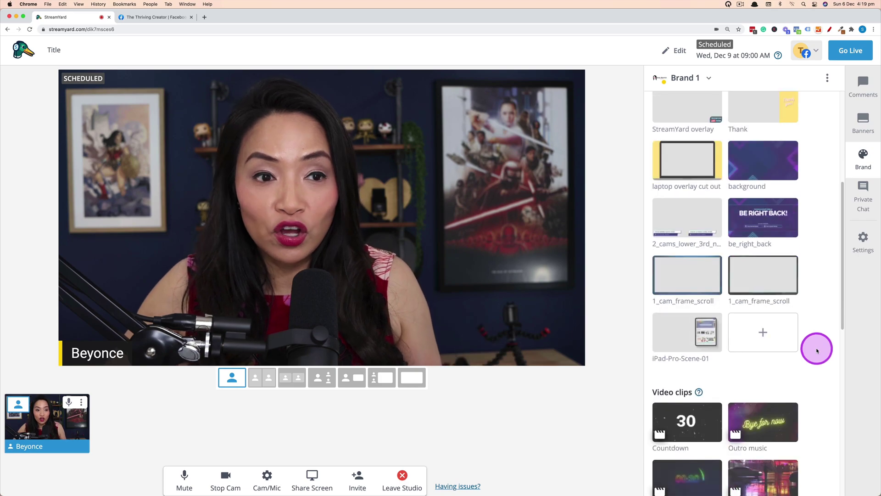
{"action": "left_click", "coordinate": [762, 336]}
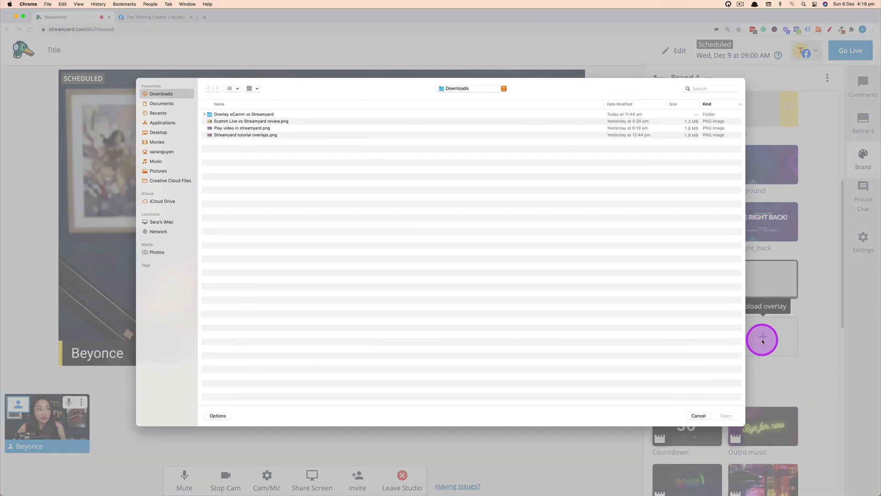
{"action": "left_click", "coordinate": [697, 415]}
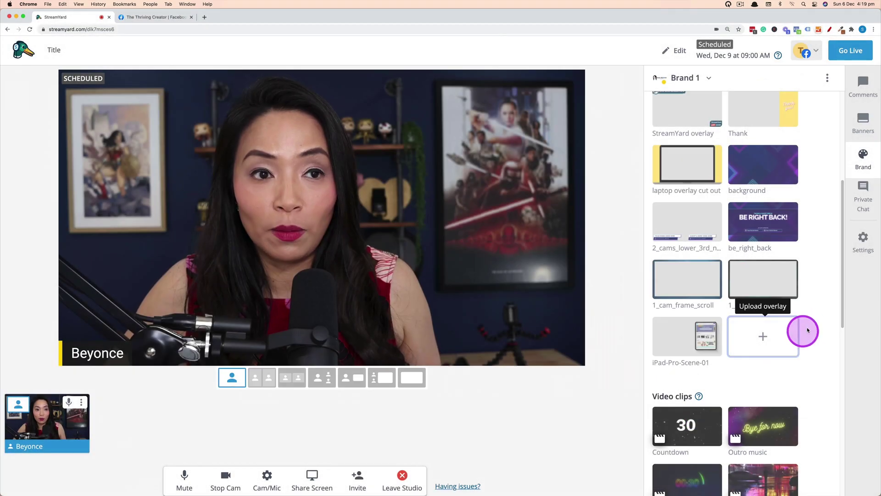
- Preview the blue 1_cam_frame_scroll overlay on the stream and hide it again
{"action": "scroll", "coordinate": [807, 329], "scroll_direction": "up", "scroll_amount": 3}
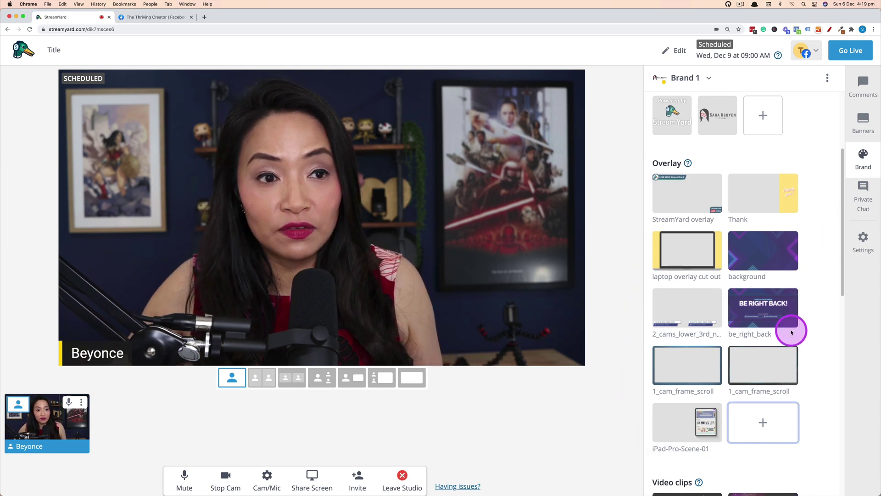
{"action": "left_click", "coordinate": [695, 368]}
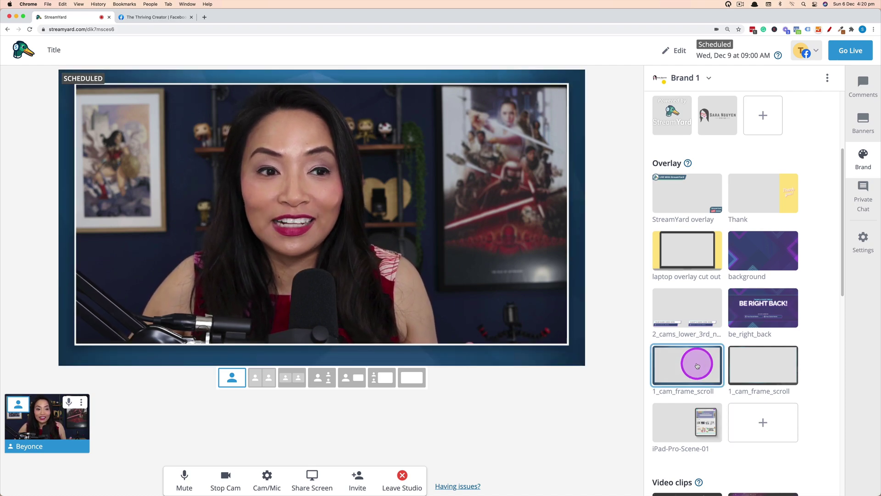
{"action": "left_click", "coordinate": [697, 365]}
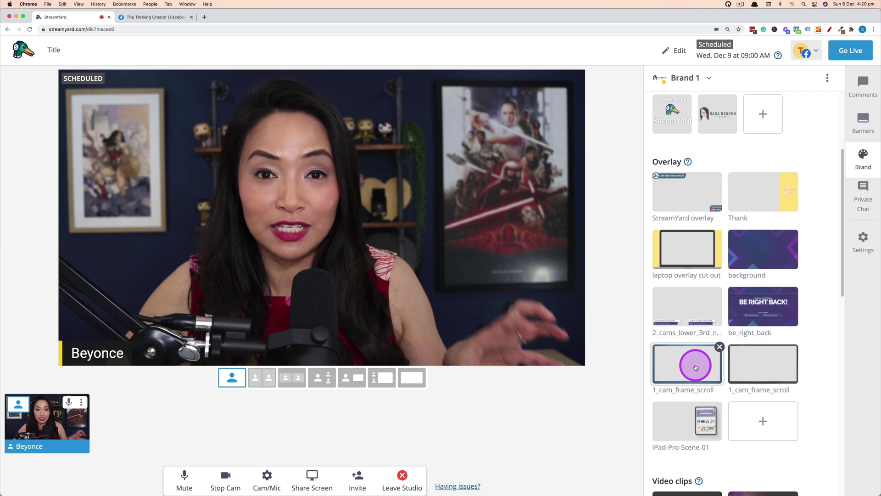
- Play the Video demo clip on the stream and stop it to return to the camera
{"action": "scroll", "coordinate": [696, 366], "scroll_direction": "down", "scroll_amount": 2}
{"action": "scroll", "coordinate": [822, 360], "scroll_direction": "up", "scroll_amount": 1}
{"action": "scroll", "coordinate": [823, 363], "scroll_direction": "down", "scroll_amount": 5}
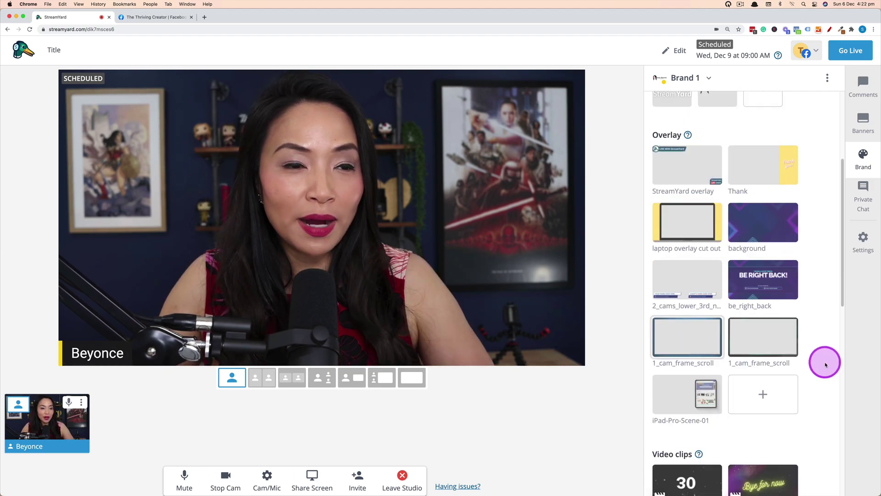
{"action": "scroll", "coordinate": [825, 365], "scroll_direction": "down", "scroll_amount": 3}
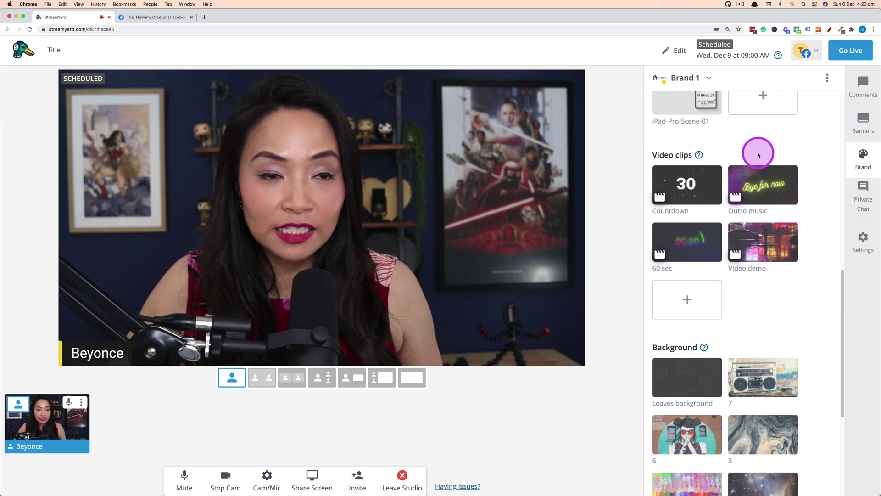
{"action": "left_click", "coordinate": [771, 244]}
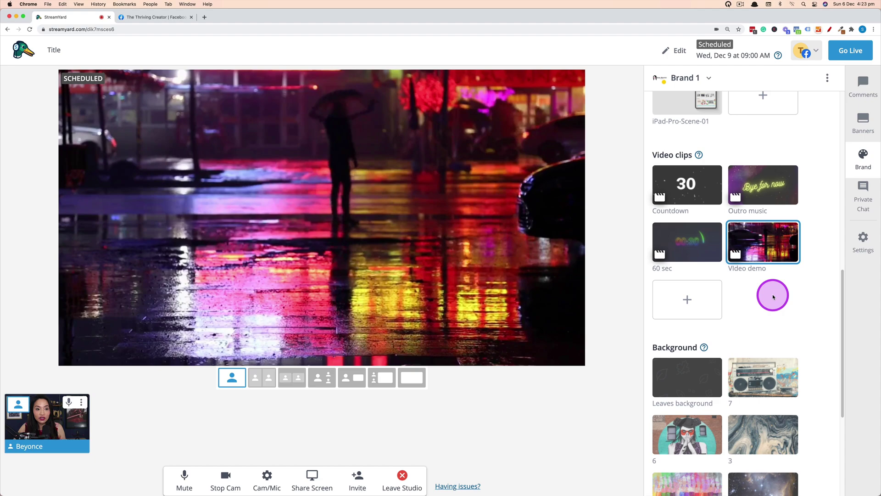
{"action": "left_click", "coordinate": [765, 239]}
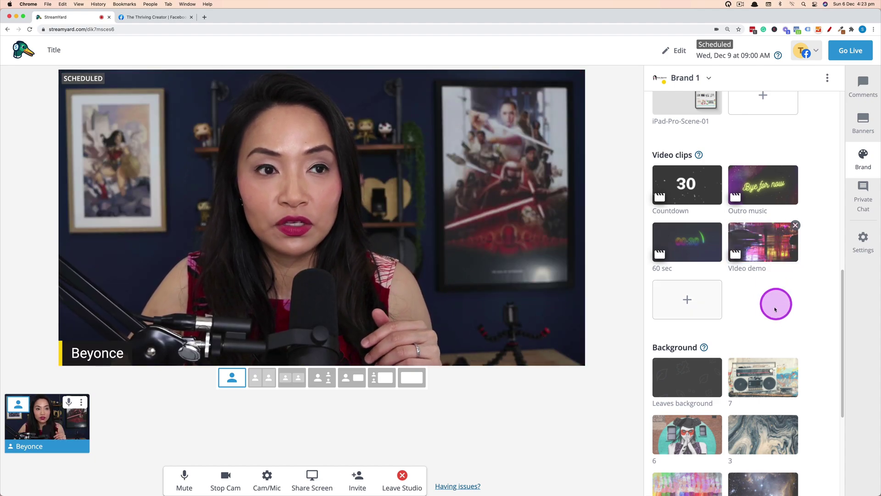
- Check the help for video clips, view the file picker for uploading a clip, and dismiss it without choosing a file
{"action": "mouse_move", "coordinate": [699, 156]}
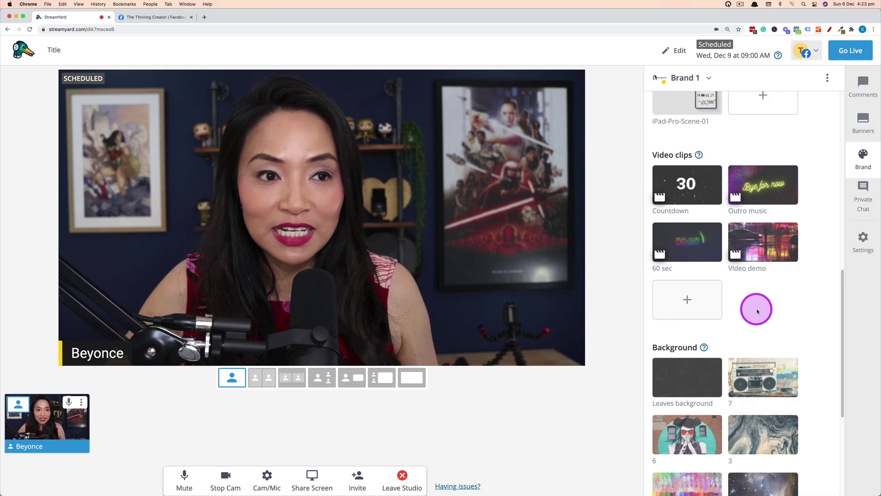
{"action": "left_click", "coordinate": [687, 301]}
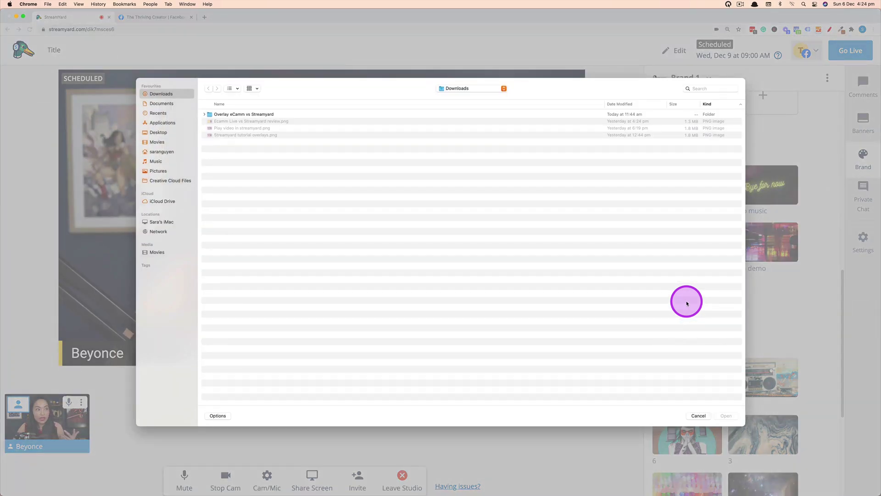
{"action": "left_click", "coordinate": [699, 415]}
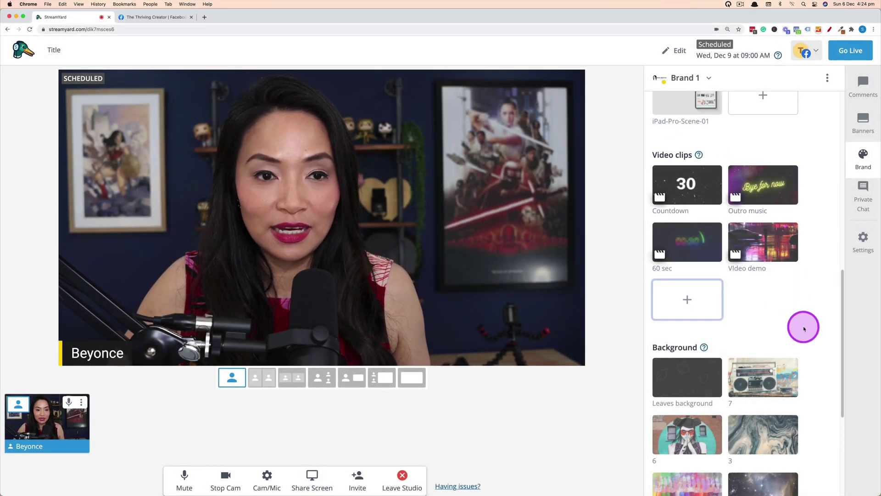
- Show the camera beside the shared screen and set the starting-soon copy image as the background
{"action": "scroll", "coordinate": [825, 327], "scroll_direction": "down", "scroll_amount": 5}
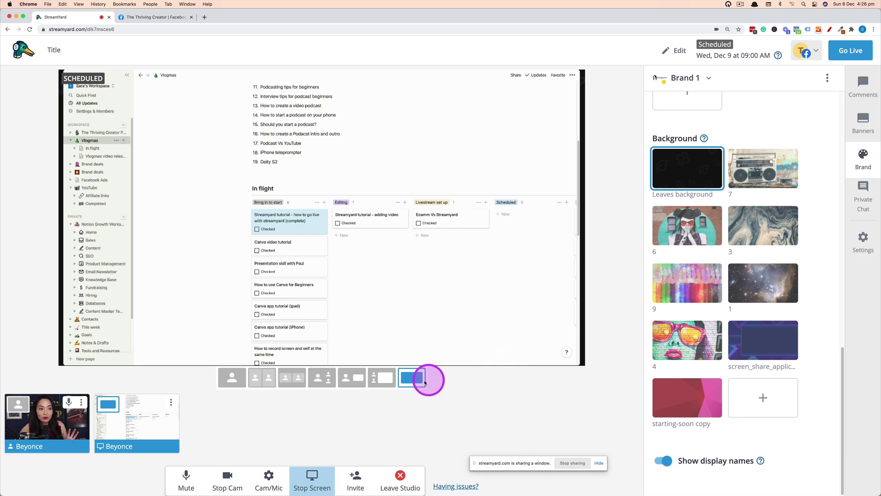
{"action": "left_click", "coordinate": [351, 378]}
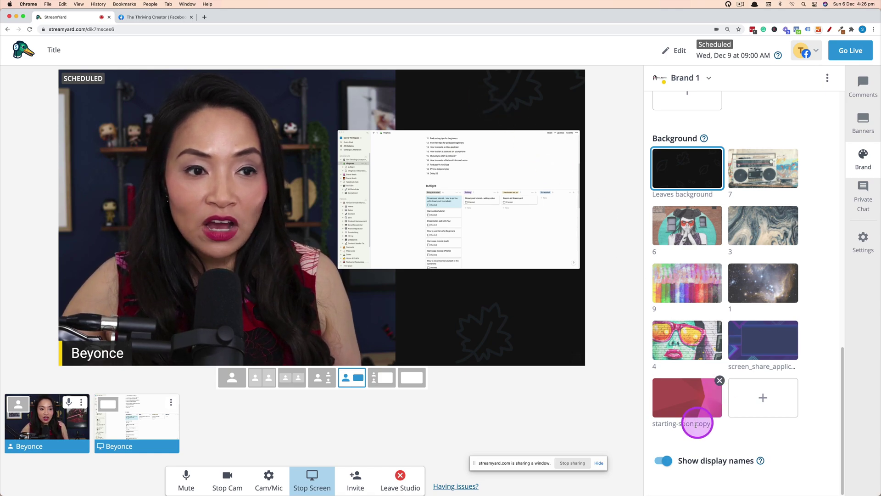
{"action": "left_click", "coordinate": [680, 402]}
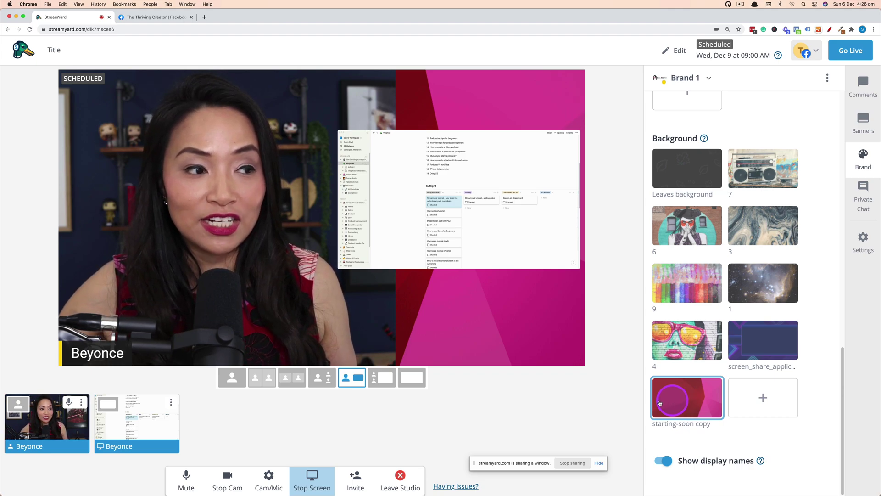
- Switch to the layout with a small camera beside a large shared screen, and set image 4 as the background
{"action": "left_click", "coordinate": [322, 381]}
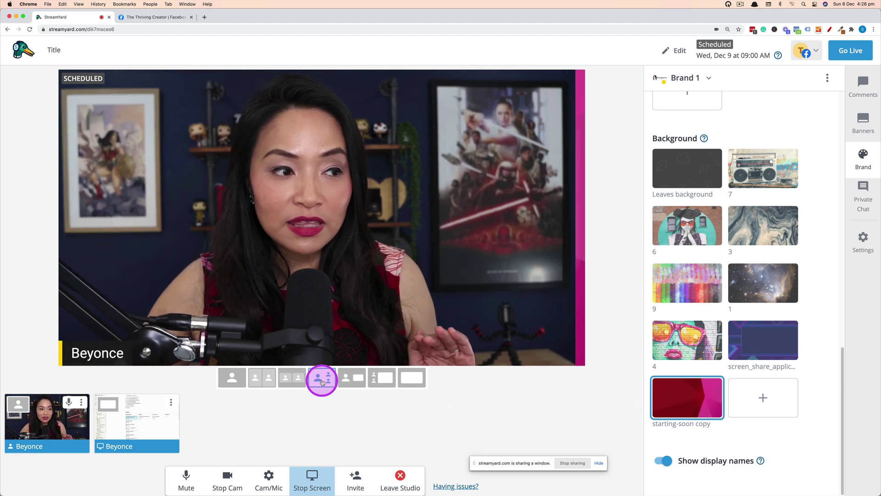
{"action": "left_click", "coordinate": [384, 382]}
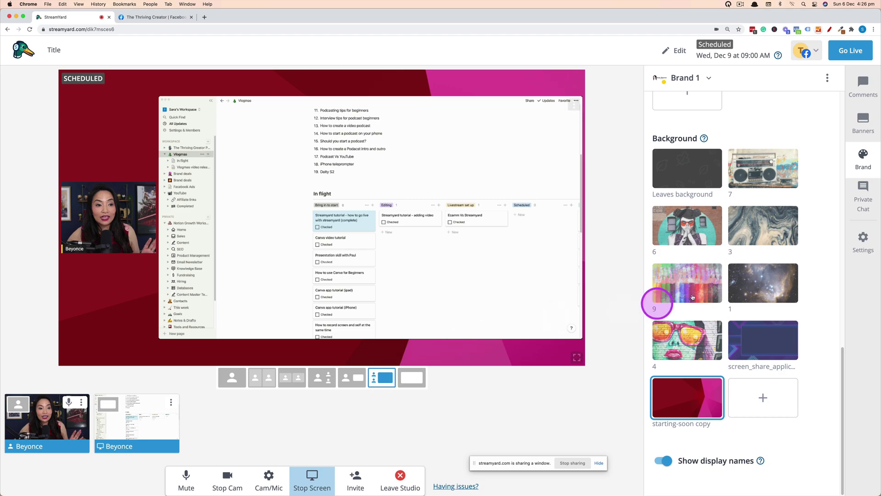
{"action": "left_click", "coordinate": [681, 348]}
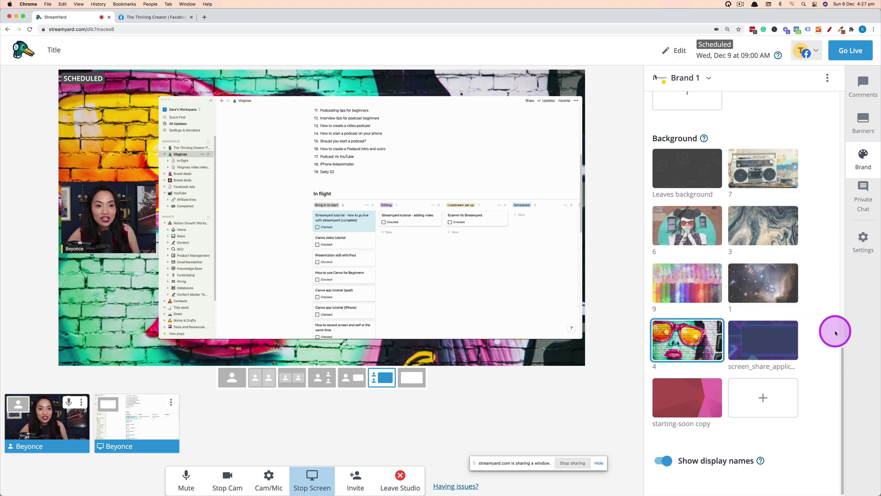
- Check the help for backgrounds, view the file picker for uploading a background, and dismiss it without choosing a file
{"action": "mouse_move", "coordinate": [704, 139]}
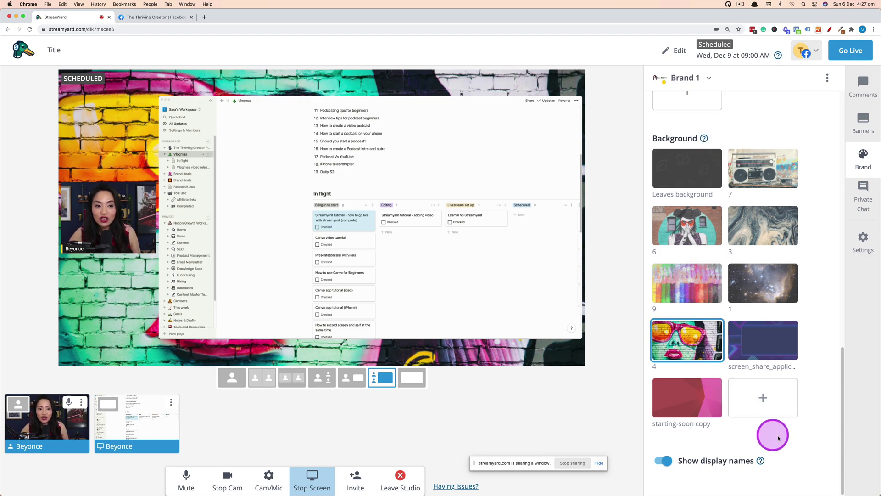
{"action": "left_click", "coordinate": [763, 398]}
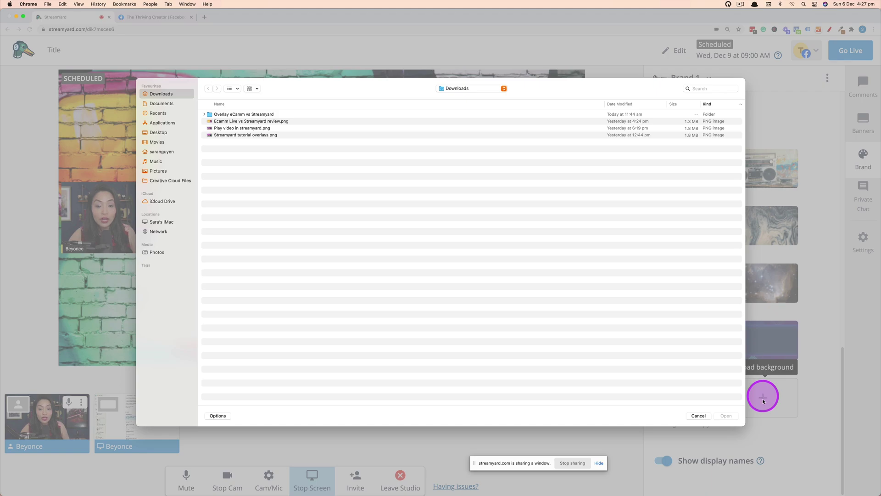
{"action": "left_click", "coordinate": [763, 399]}
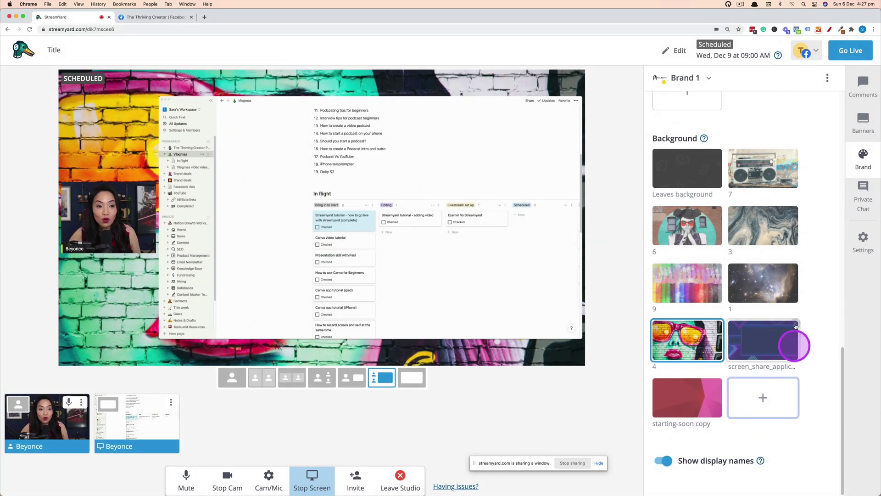
- Preview background 3 behind the camera and the shared screen
{"action": "left_click", "coordinate": [759, 230]}
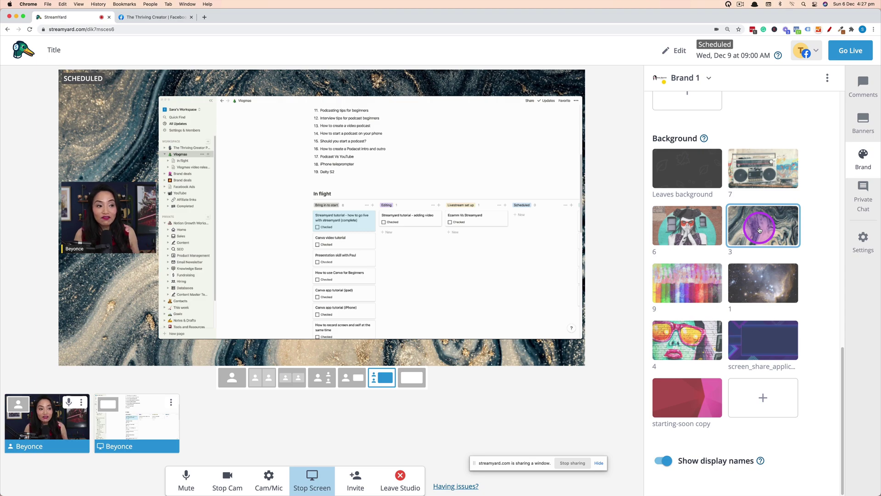
{"action": "left_click", "coordinate": [760, 230]}
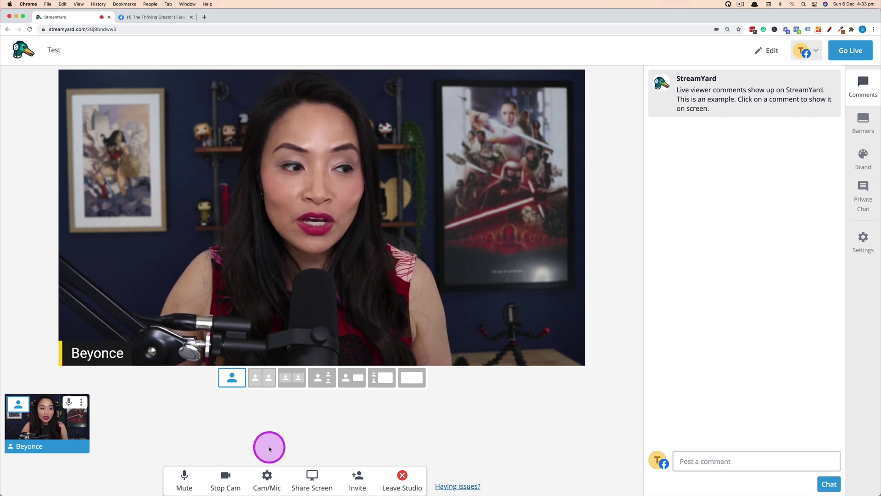
- Share the Vlogmas application window in the studio after checking the entire-screen and Chrome tab sharing options
{"action": "left_click", "coordinate": [311, 480]}
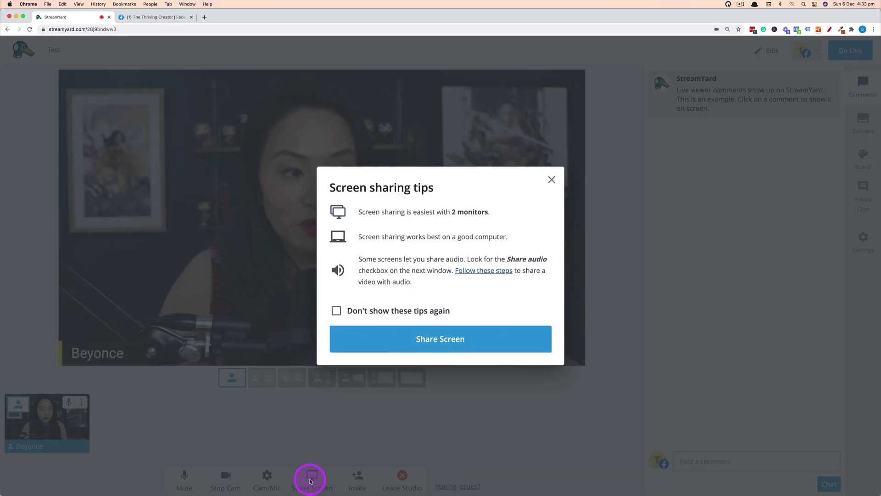
{"action": "left_click", "coordinate": [469, 341]}
{"action": "left_click", "coordinate": [373, 110]}
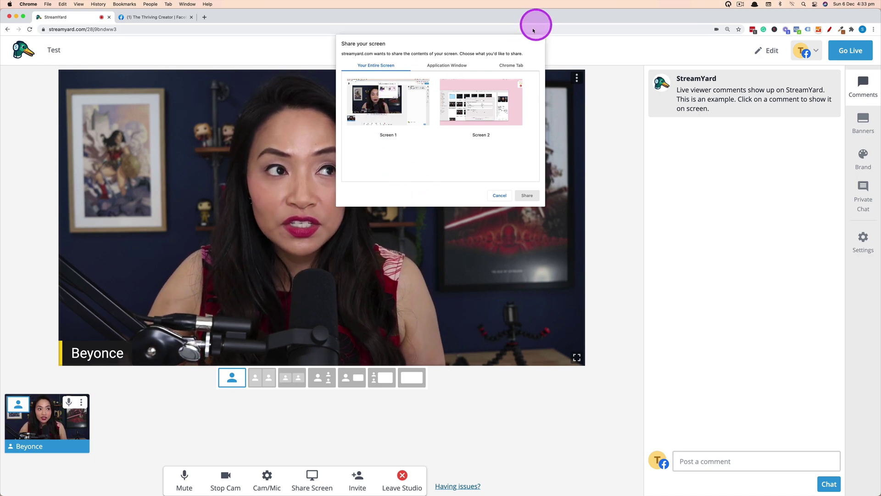
{"action": "left_click", "coordinate": [461, 67]}
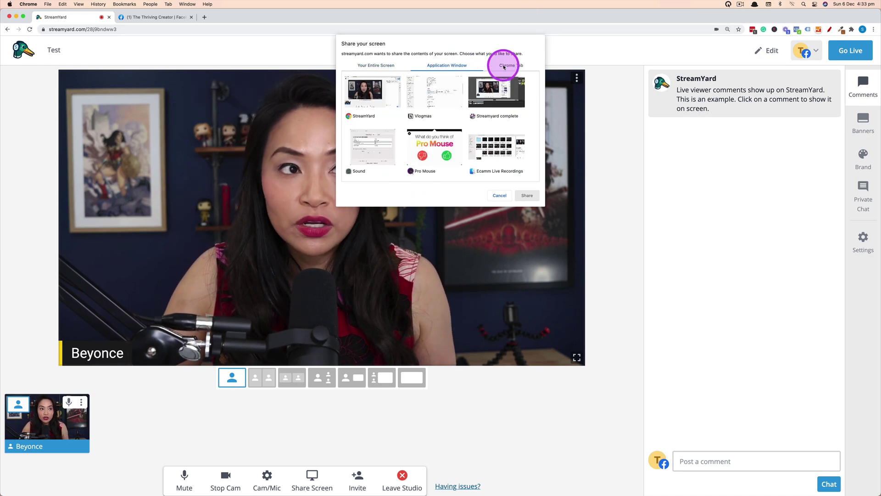
{"action": "left_click", "coordinate": [503, 66]}
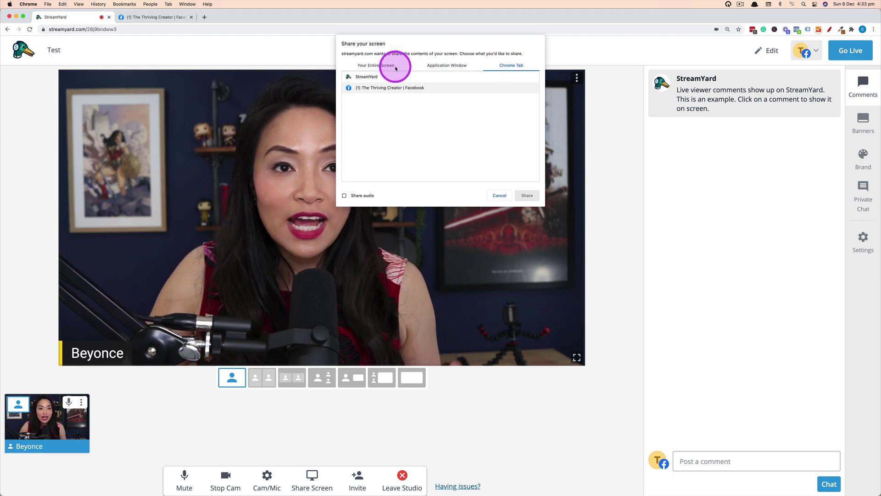
{"action": "left_click", "coordinate": [450, 64]}
{"action": "left_click", "coordinate": [446, 92]}
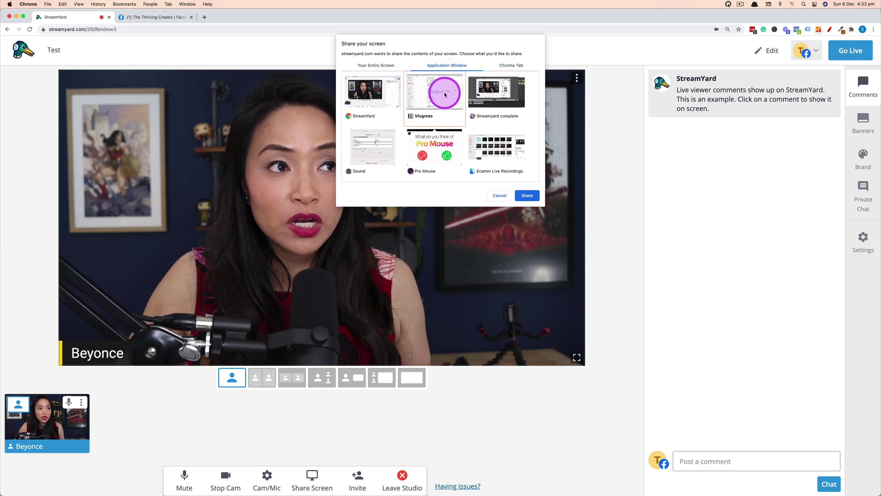
{"action": "left_click", "coordinate": [526, 195]}
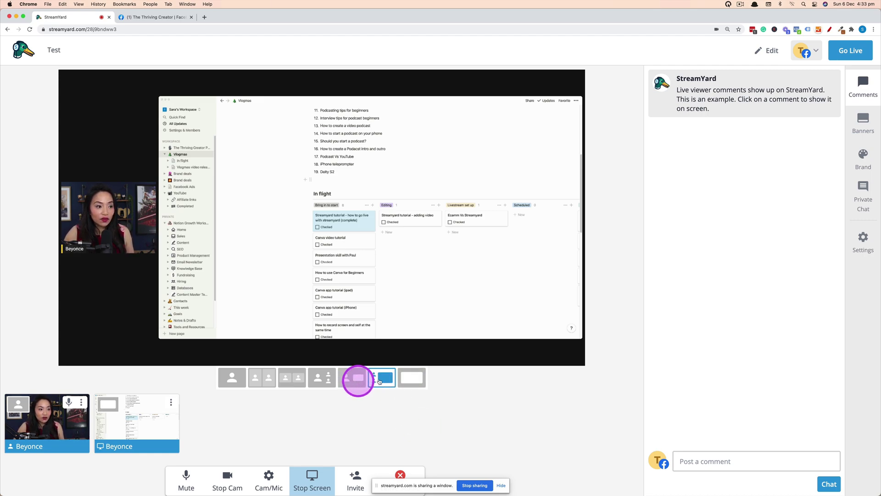
- Try the screen-only layout, switch to the camera beside the shared window, and set starting-soon copy as the background
{"action": "left_click", "coordinate": [415, 378]}
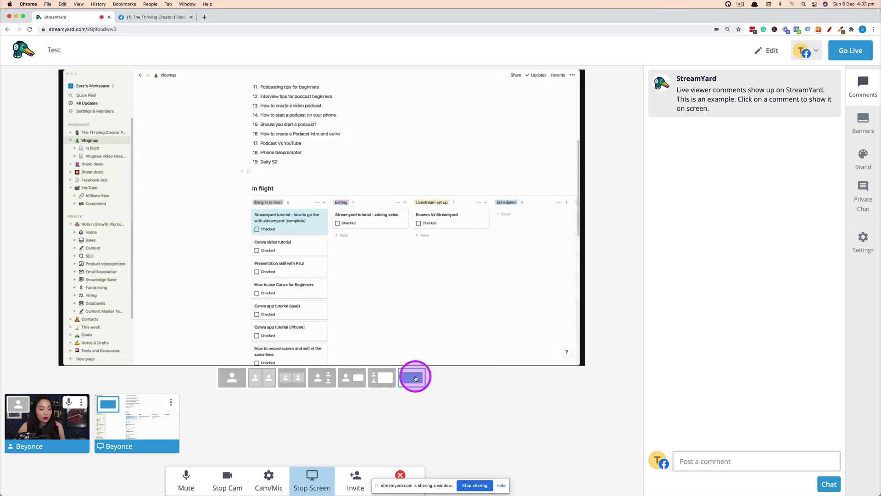
{"action": "left_click", "coordinate": [352, 378]}
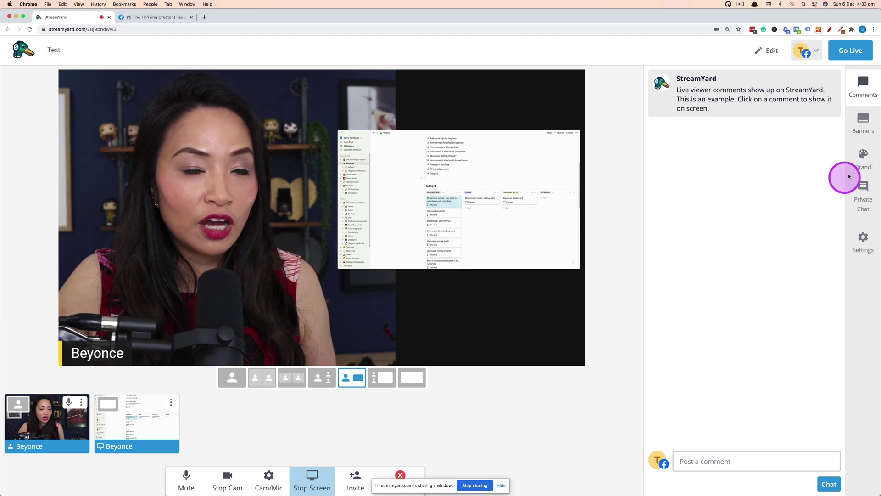
{"action": "left_click", "coordinate": [861, 157]}
{"action": "scroll", "coordinate": [809, 321], "scroll_direction": "down", "scroll_amount": 3}
{"action": "scroll", "coordinate": [810, 324], "scroll_direction": "down", "scroll_amount": 10}
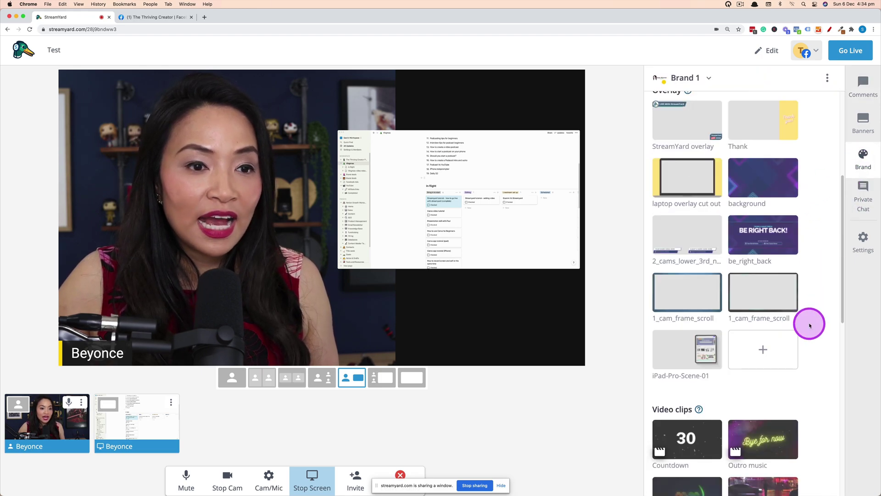
{"action": "scroll", "coordinate": [734, 445], "scroll_direction": "down", "scroll_amount": 3}
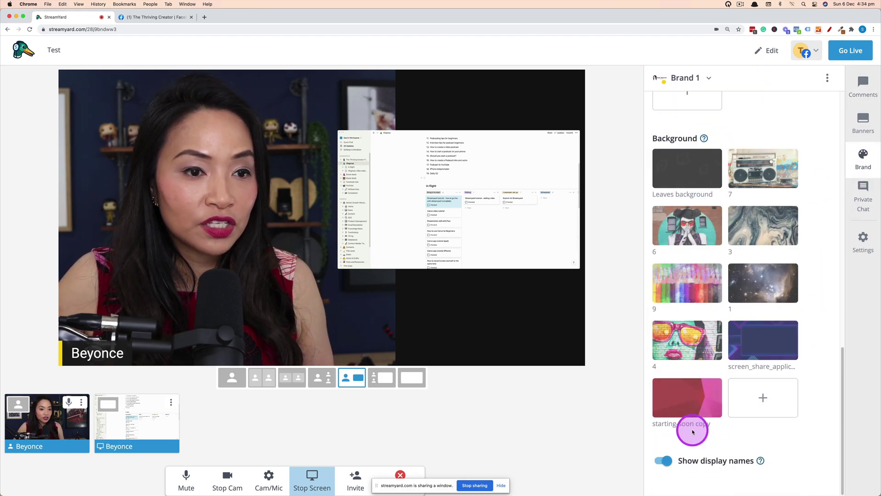
{"action": "left_click", "coordinate": [692, 397]}
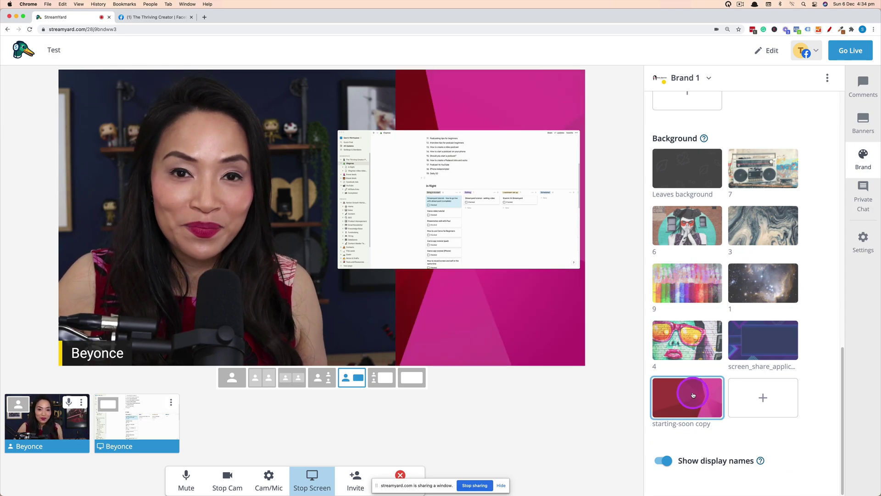
{"action": "mouse_move", "coordinate": [158, 426]}
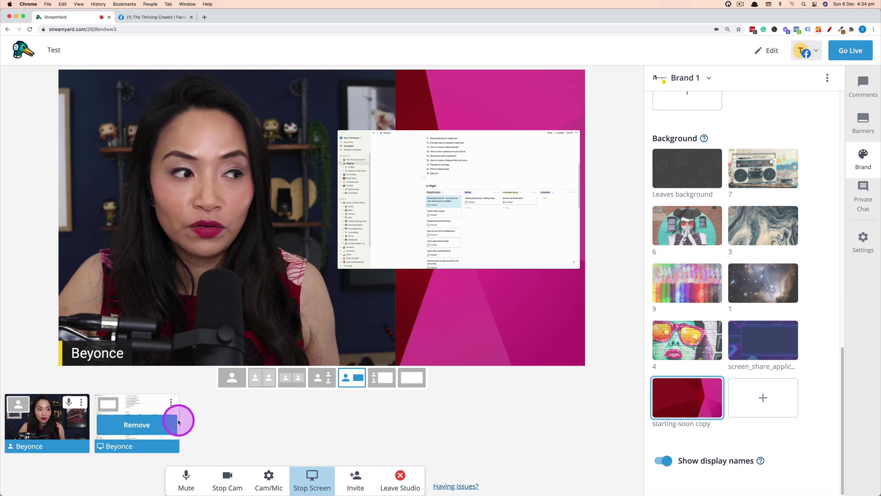
{"action": "left_click", "coordinate": [178, 422]}
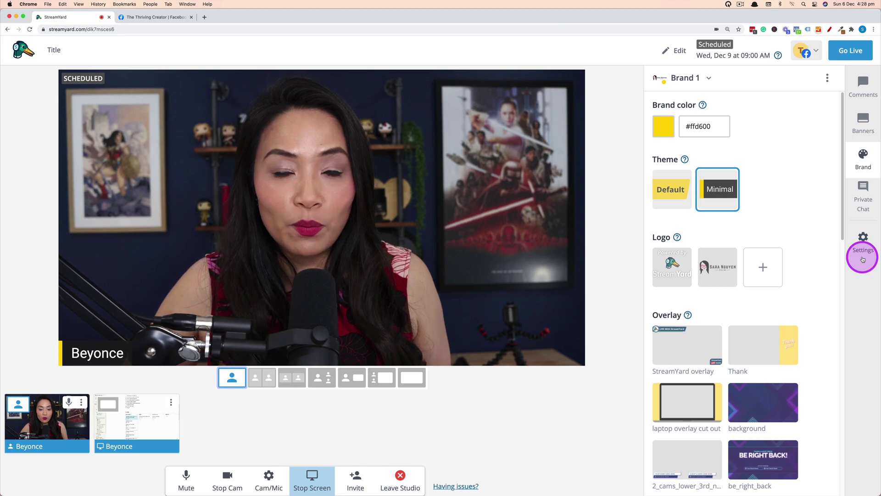
- Examine the private chat with guests and its message field, and compare it with the public viewer comments
{"action": "left_click", "coordinate": [863, 193]}
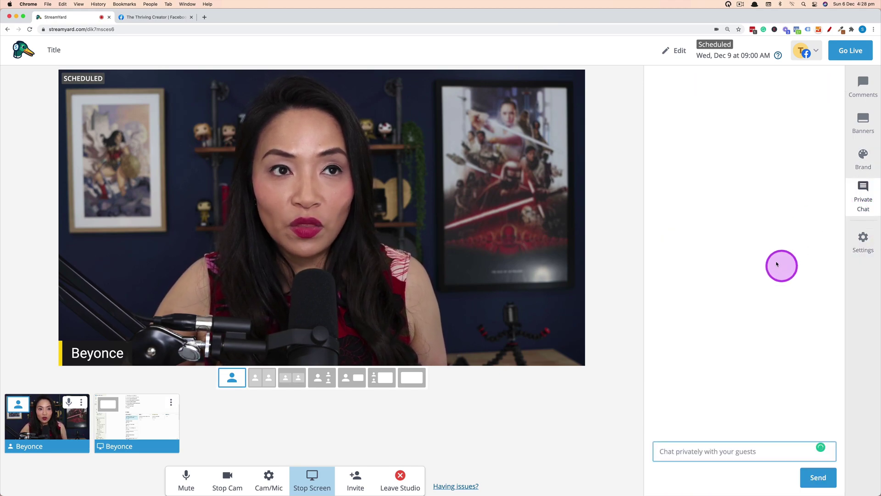
{"action": "left_click", "coordinate": [723, 451]}
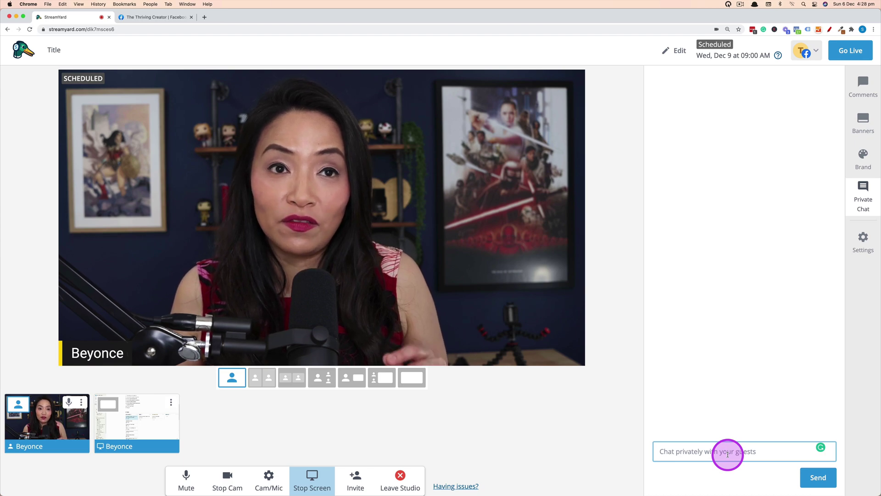
{"action": "left_click", "coordinate": [857, 88]}
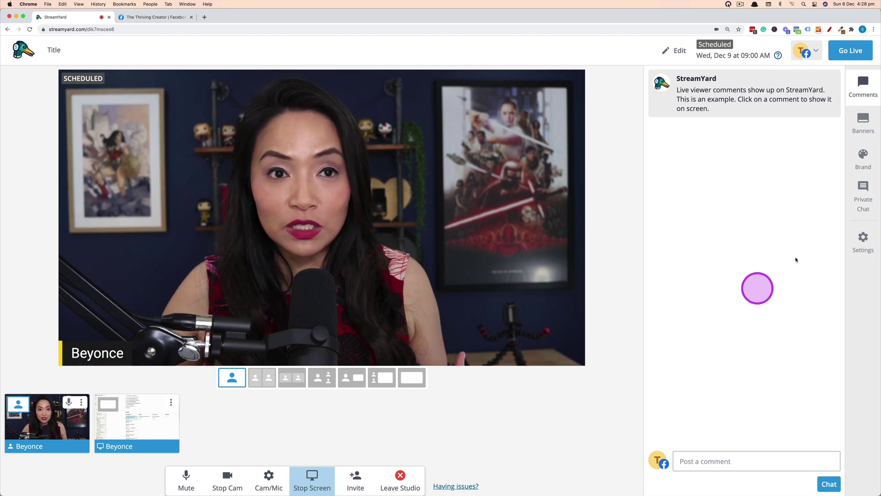
{"action": "left_click", "coordinate": [861, 194]}
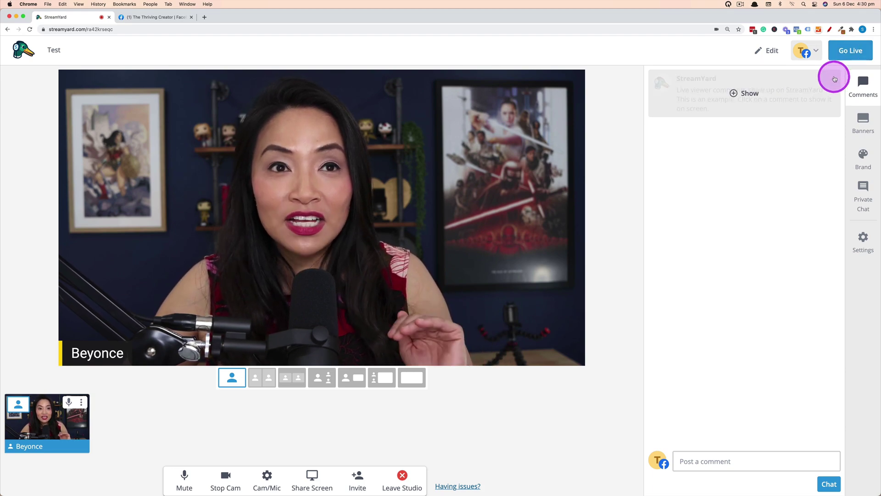
- Start the live broadcast of Test to the Facebook page and confirm going live
{"action": "left_click", "coordinate": [847, 50]}
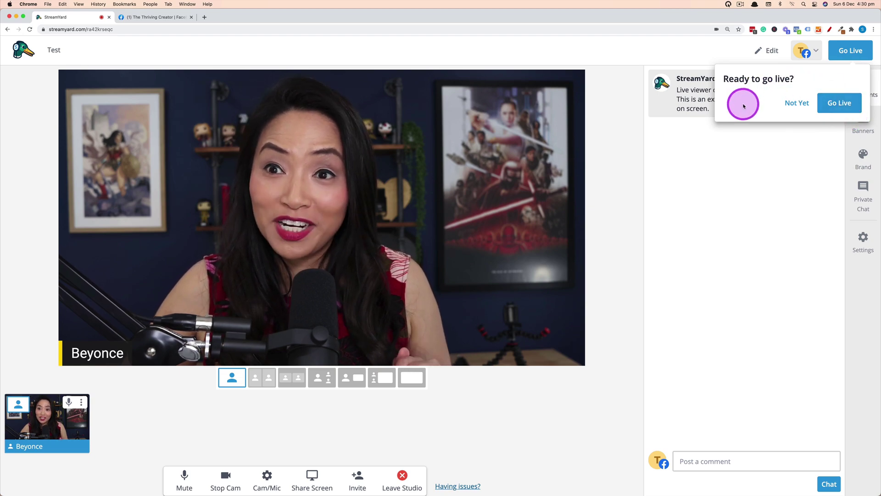
{"action": "left_click", "coordinate": [840, 102]}
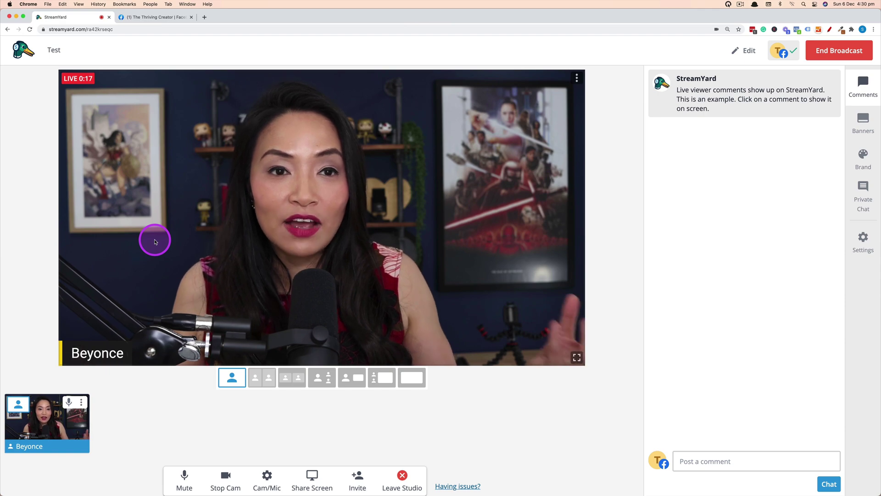
- Show the banner "How often do you release your YouTube videos?" on the live broadcast and hide it again
{"action": "left_click", "coordinate": [849, 130]}
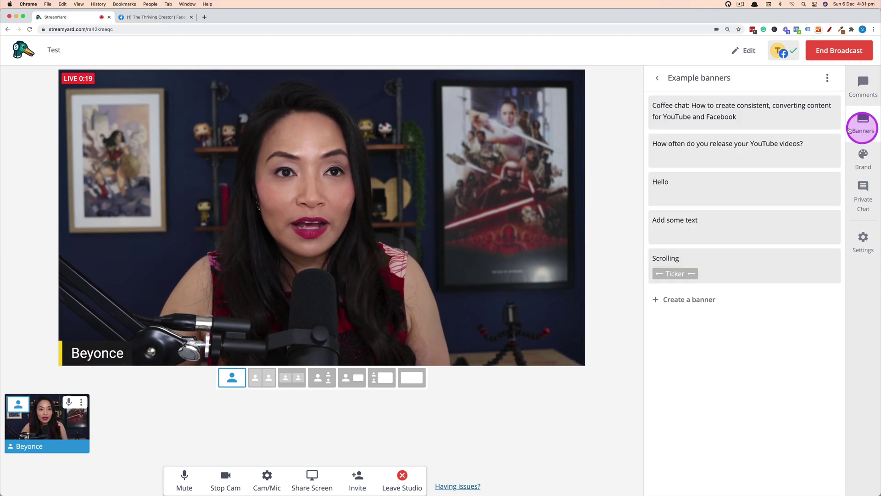
{"action": "left_click", "coordinate": [747, 147]}
{"action": "left_click", "coordinate": [747, 148]}
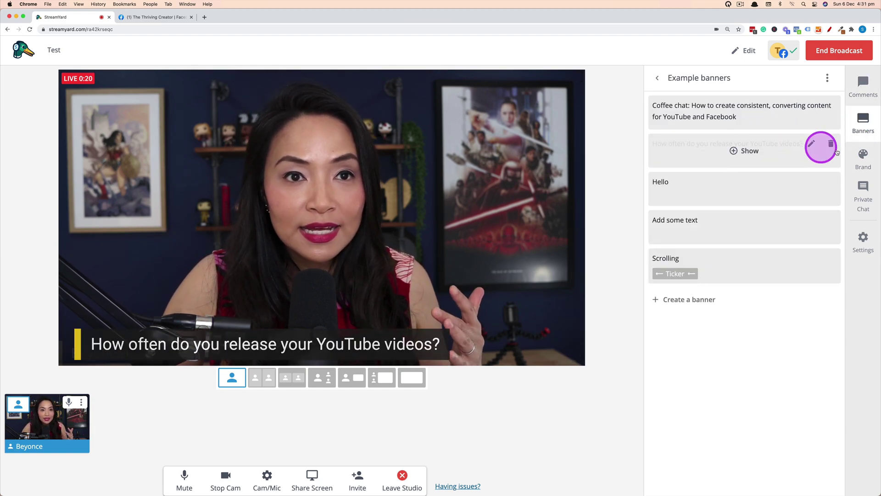
- Try the background overlay on the live video, replace it with laptop overlay cut out, and look through the remaining brand assets
{"action": "left_click", "coordinate": [863, 157]}
{"action": "left_click", "coordinate": [754, 413]}
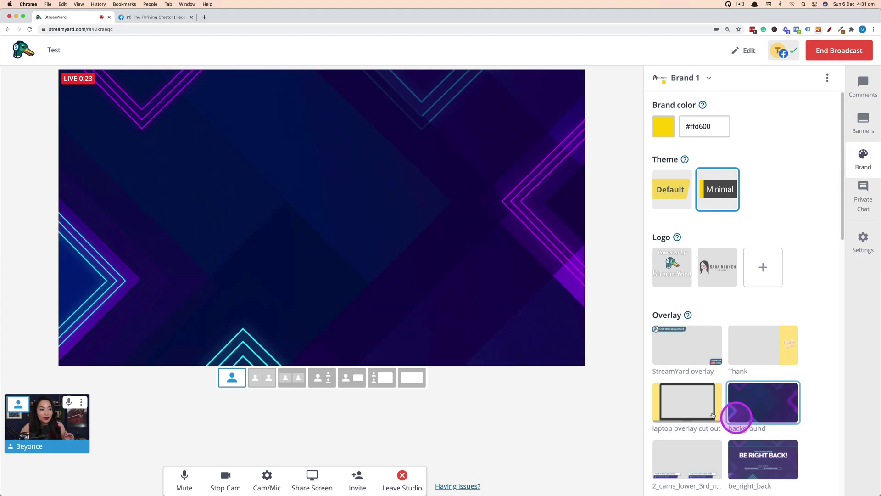
{"action": "left_click", "coordinate": [693, 408]}
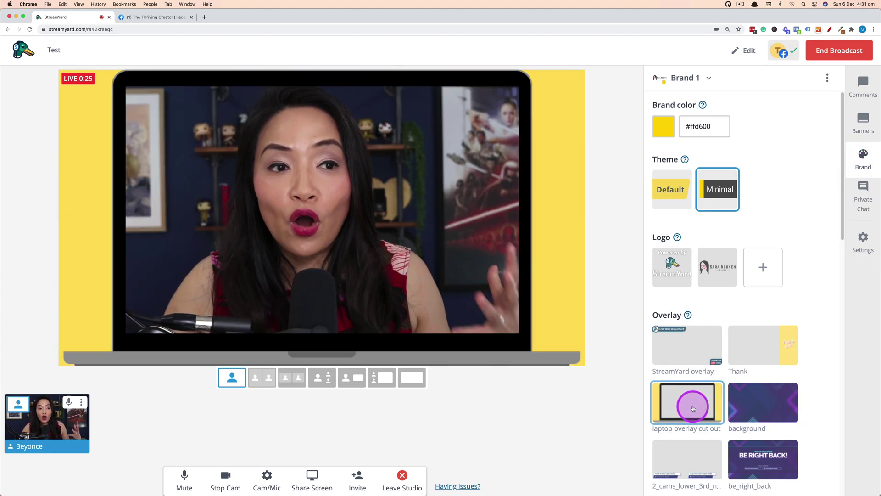
{"action": "scroll", "coordinate": [693, 399], "scroll_direction": "down", "scroll_amount": 7}
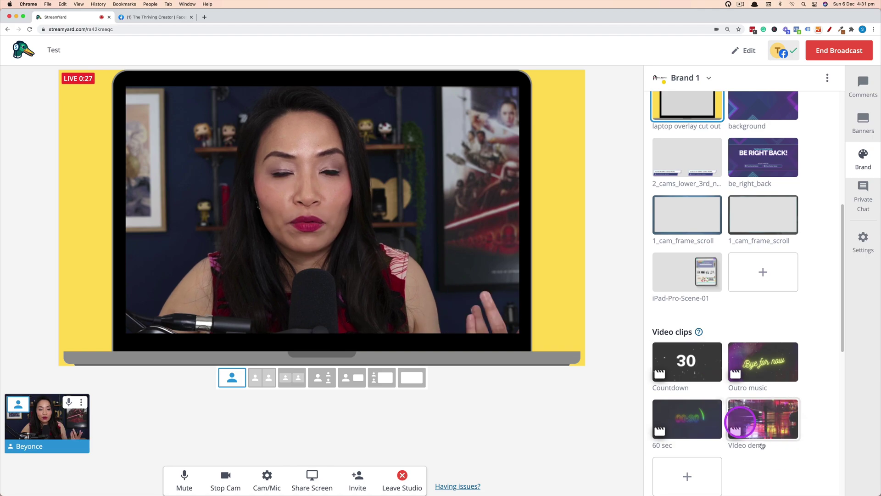
{"action": "scroll", "coordinate": [762, 445], "scroll_direction": "down", "scroll_amount": 8}
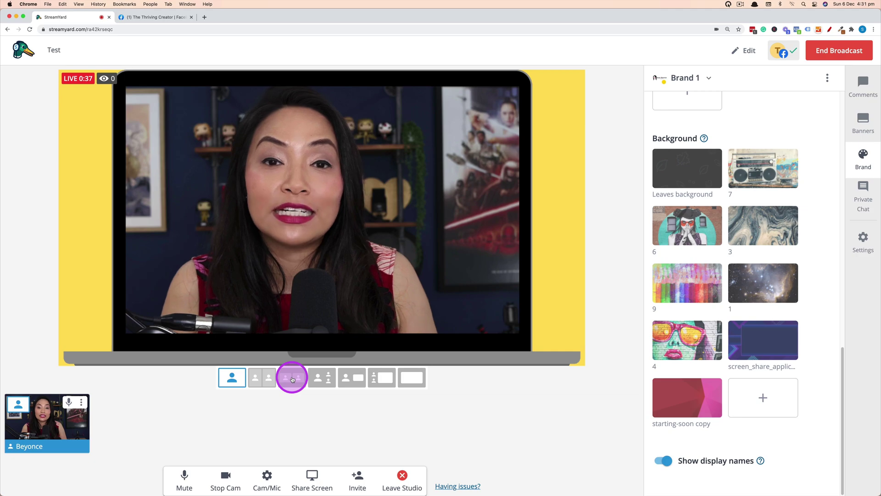
{"action": "scroll", "coordinate": [656, 337], "scroll_direction": "up", "scroll_amount": 10}
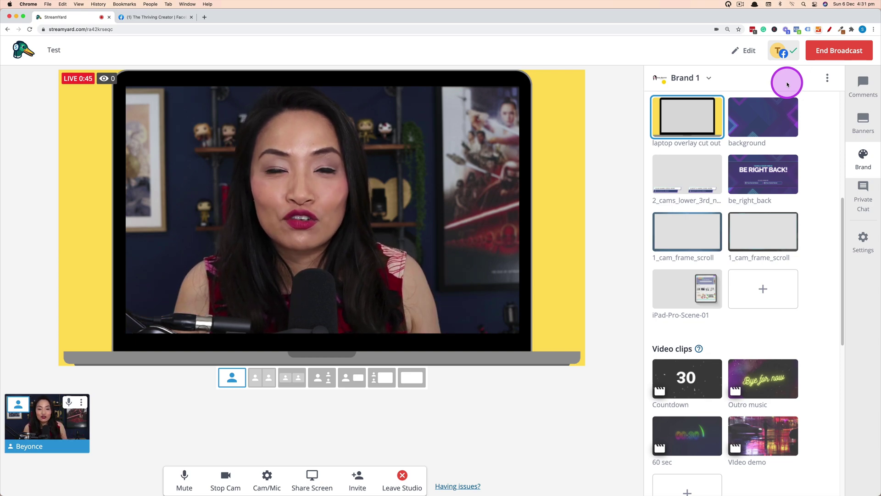
- End the live broadcast and dismiss the feedback request without rating it
{"action": "left_click", "coordinate": [851, 51]}
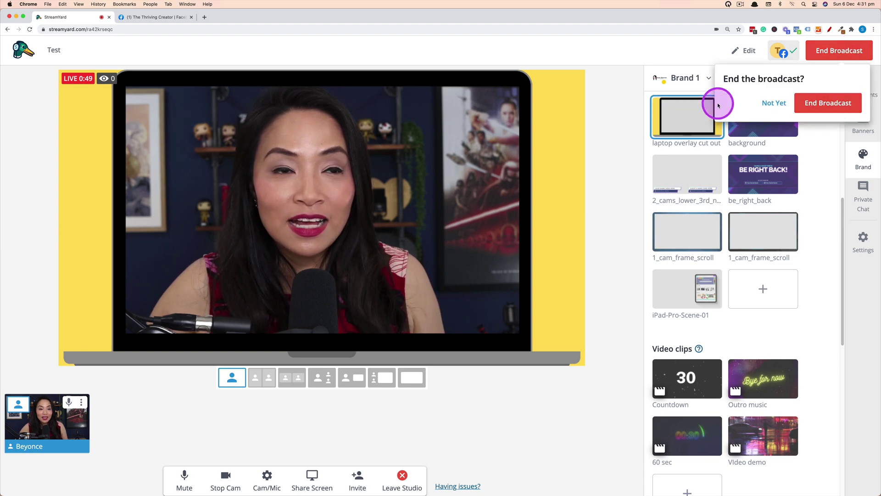
{"action": "left_click", "coordinate": [850, 103]}
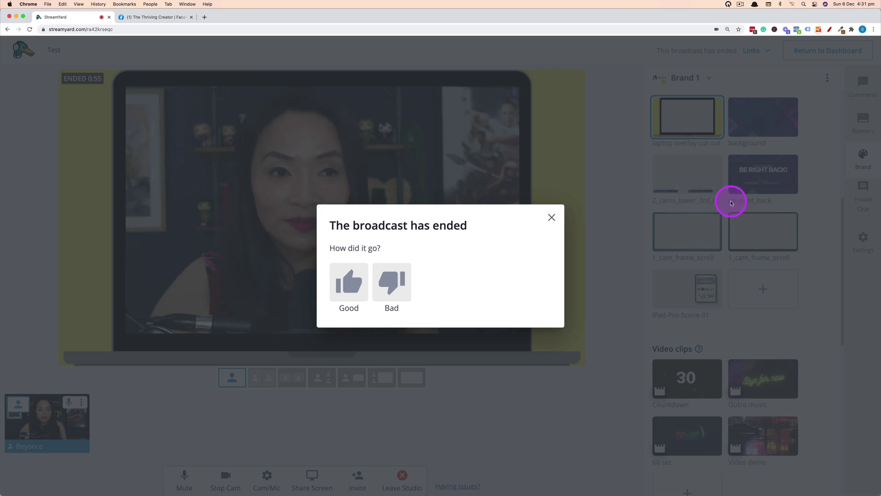
{"action": "left_click", "coordinate": [551, 219]}
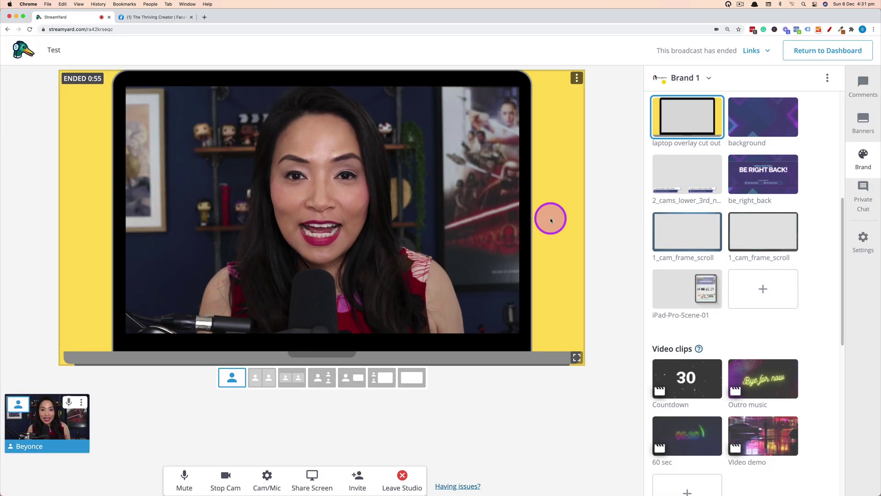